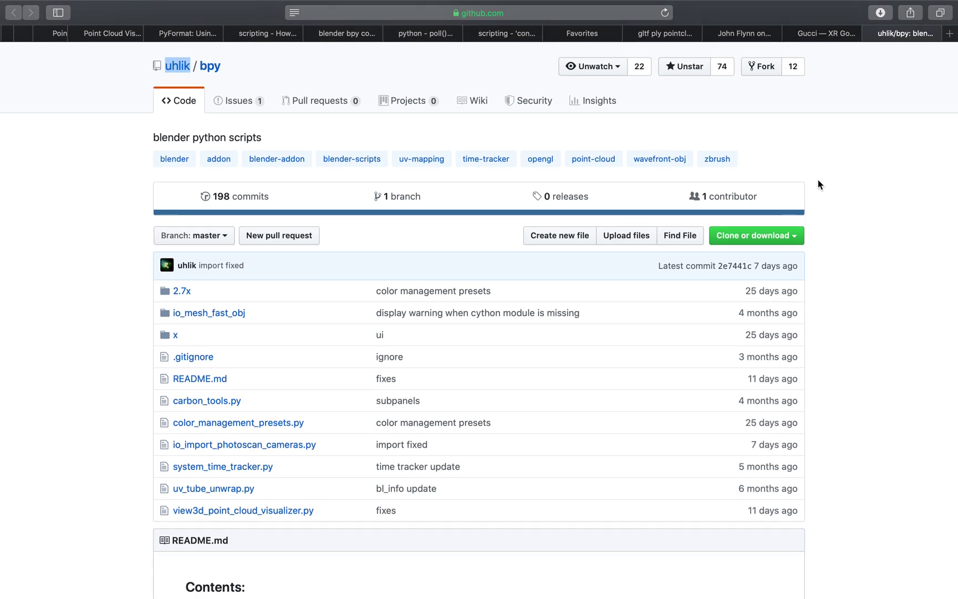
# - Examine the bpy repository page, covering the add-on lists for Blender 2.80 and 2.7x and the Point Cloud Visualizer section
pyautogui.scroll(2, 826, 216)
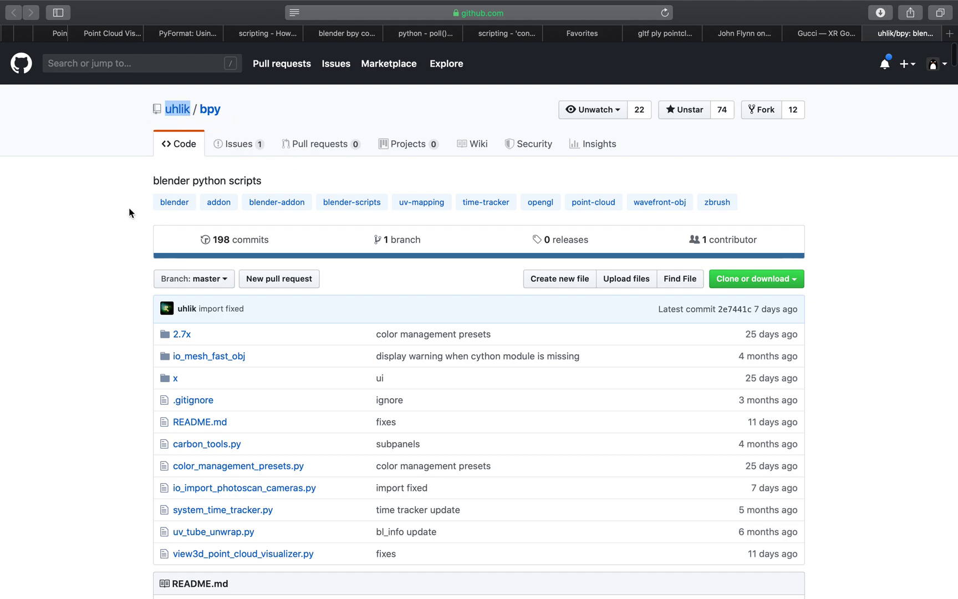
pyautogui.scroll(-15, 127, 217)
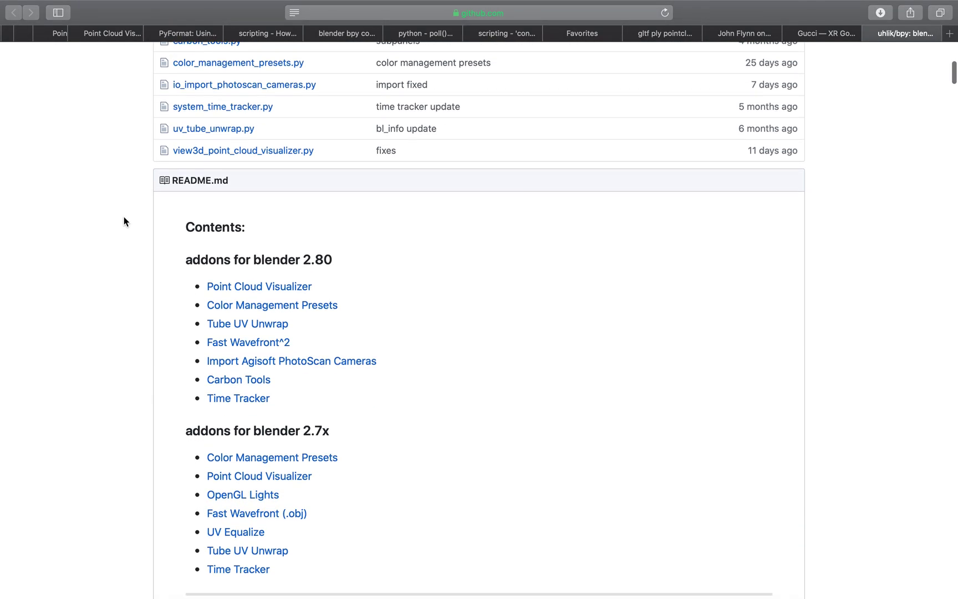
pyautogui.scroll(-1, 124, 222)
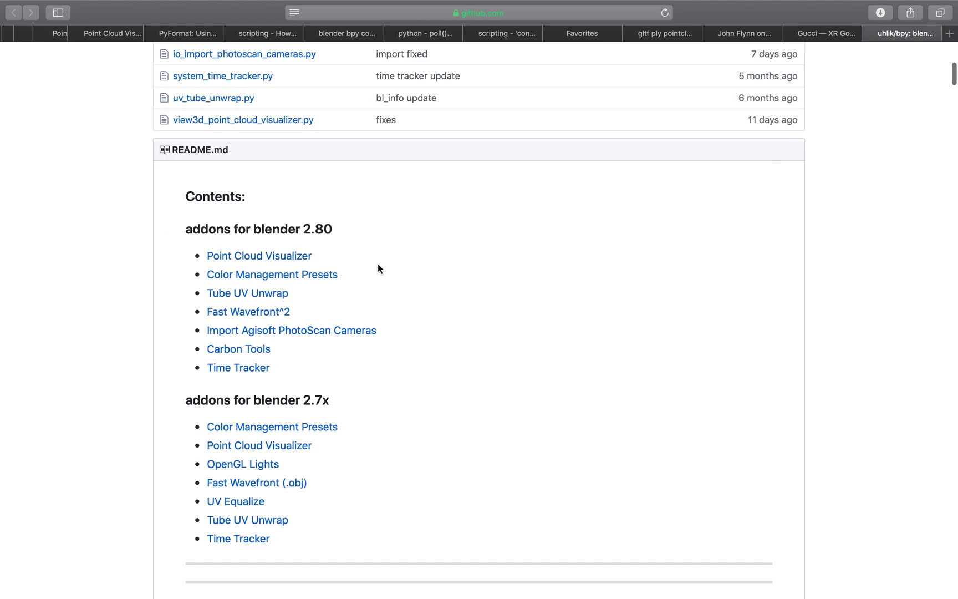
pyautogui.scroll(-2, 438, 278)
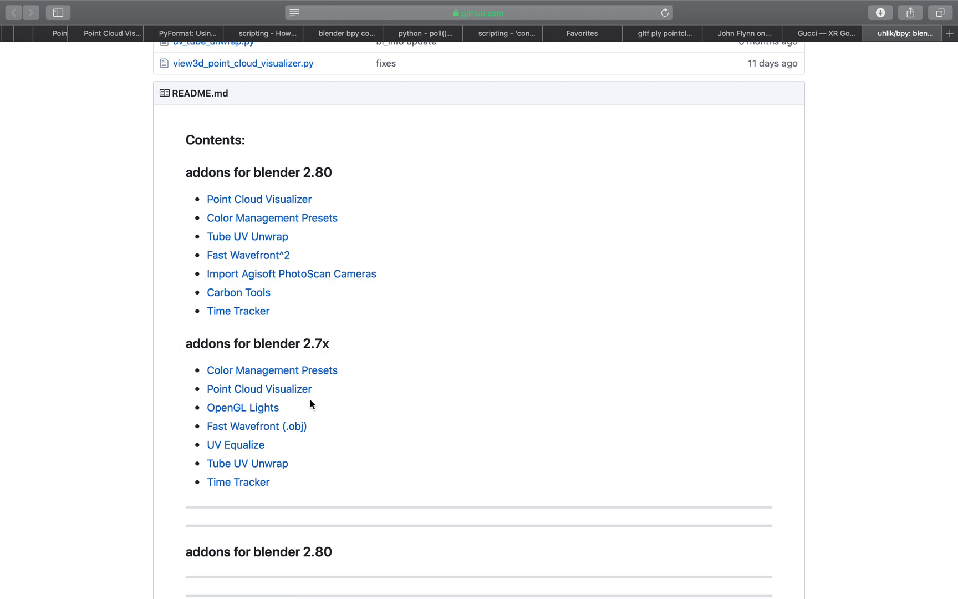
pyautogui.scroll(-2, 463, 357)
pyautogui.scroll(2, 463, 357)
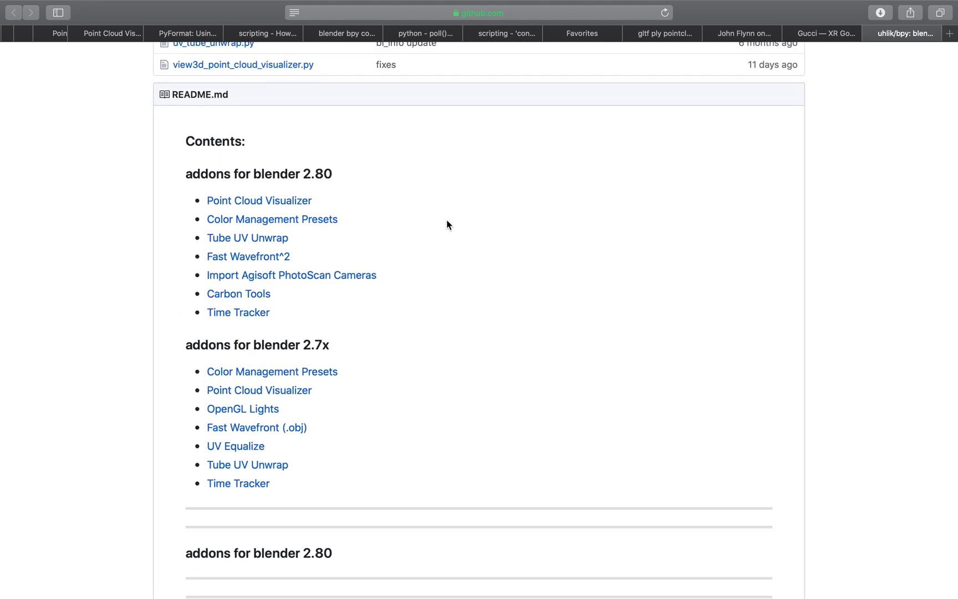
pyautogui.scroll(-15, 558, 271)
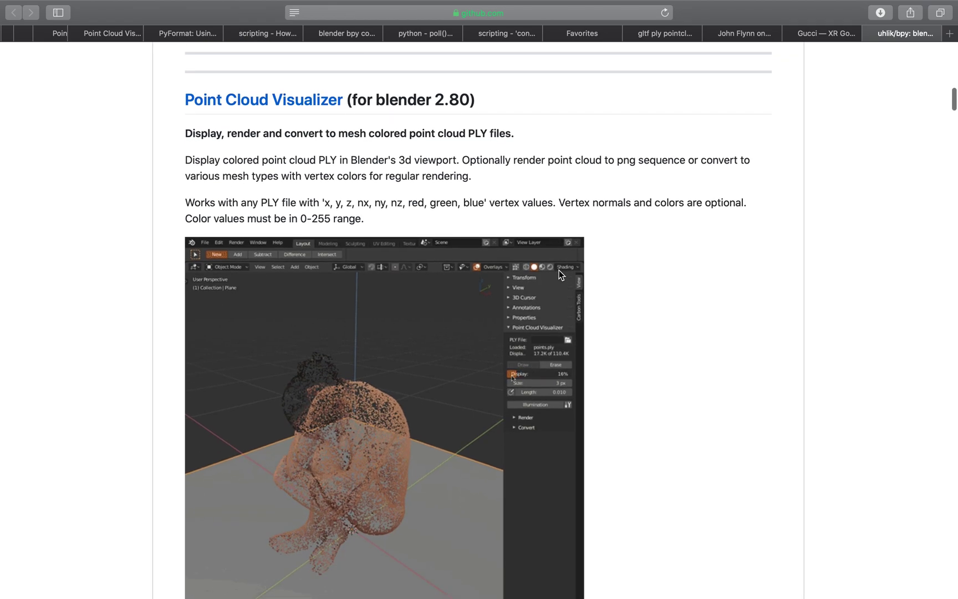
pyautogui.scroll(-2, 559, 270)
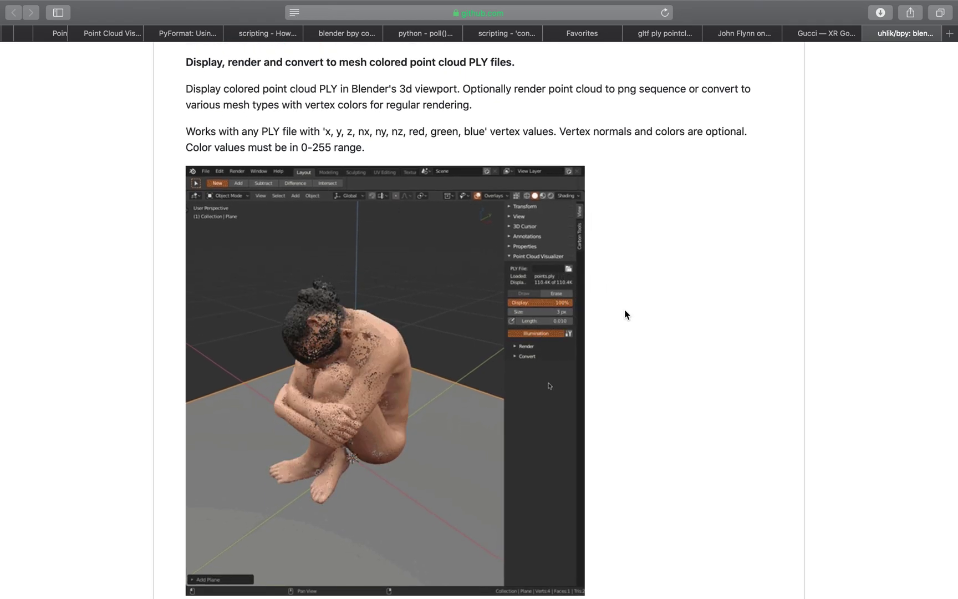
pyautogui.scroll(-8, 630, 317)
pyautogui.scroll(10, 629, 316)
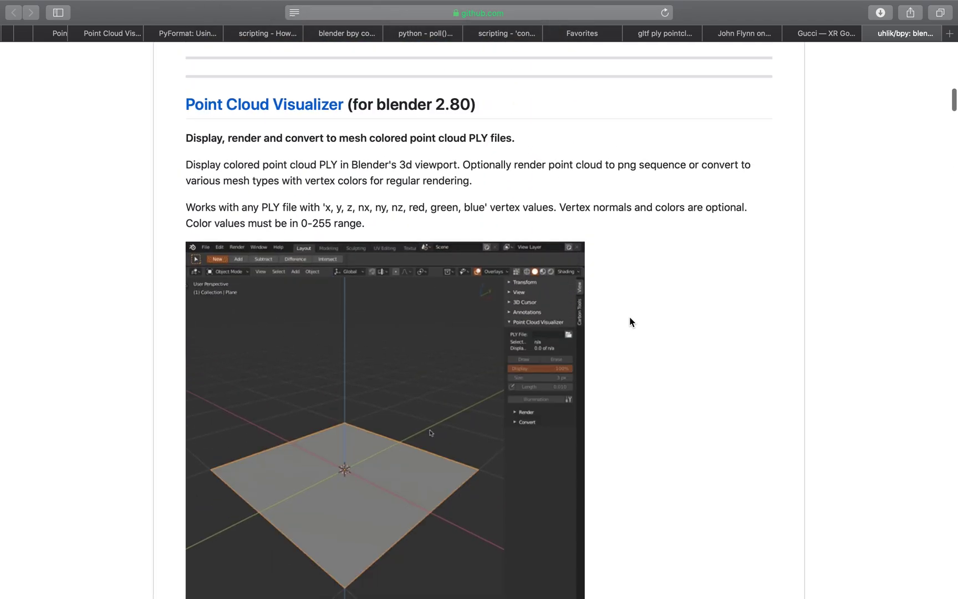
pyautogui.scroll(-3, 629, 317)
# - Switch to Blender, look over the node script in the 2.80 project, and return to the 2.79 default scene
pyautogui.hotkey('ctrl', 'Right')
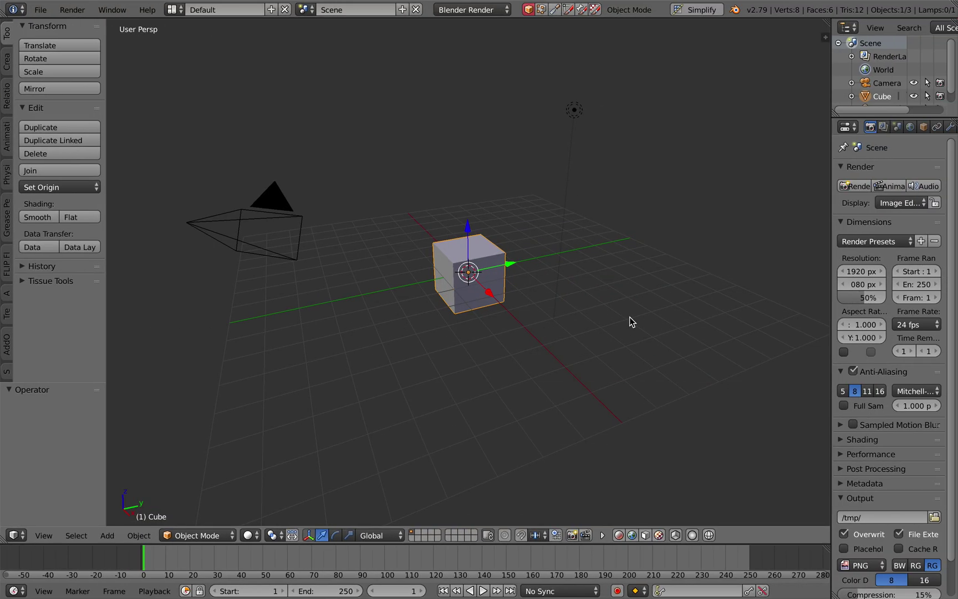
pyautogui.hotkey('ctrl', 'Right')
pyautogui.hotkey('ctrl', 'Left')
pyautogui.hotkey('ctrl', 'Right')
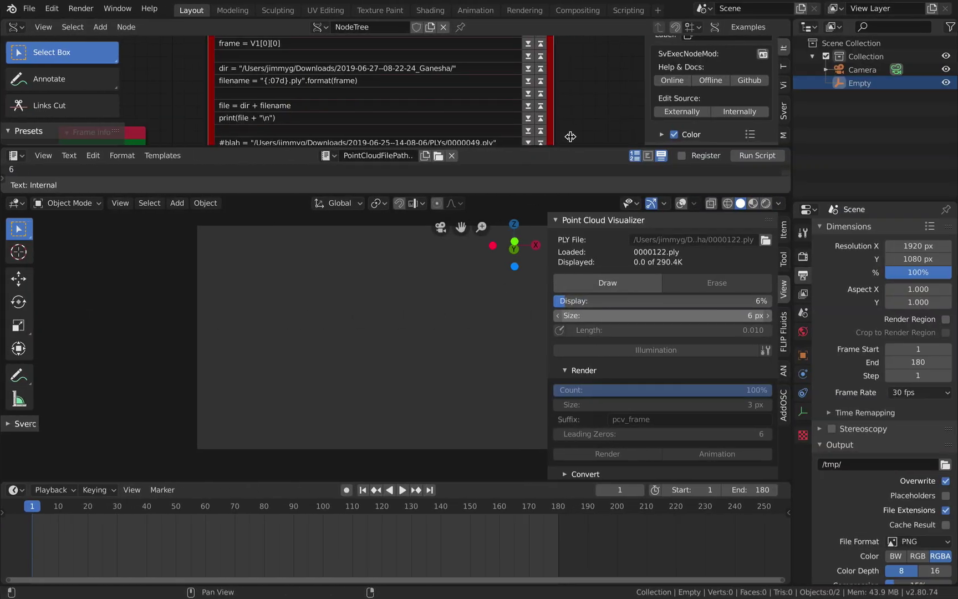
pyautogui.scroll(-5, 581, 102)
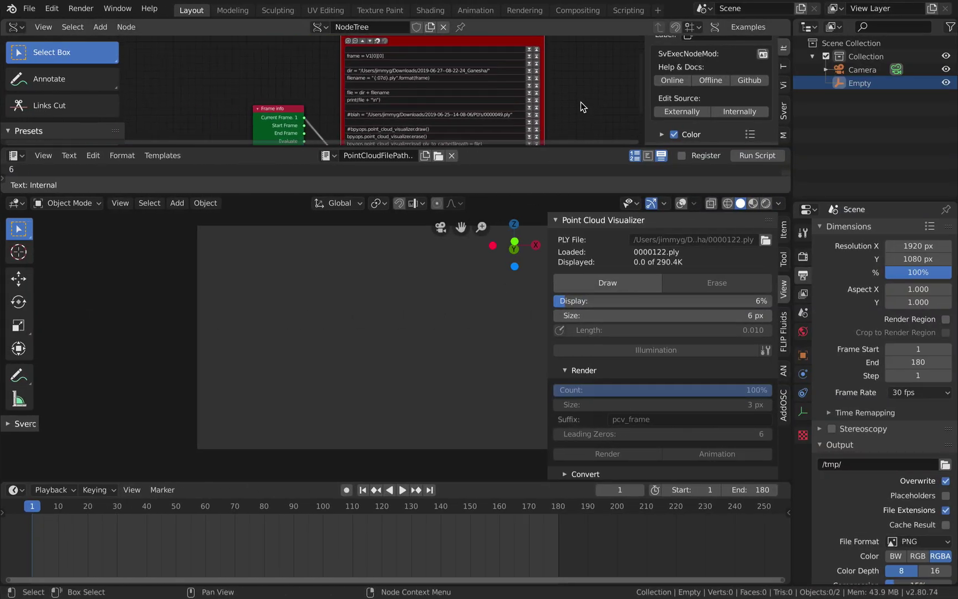
pyautogui.hscroll(-1, 581, 102)
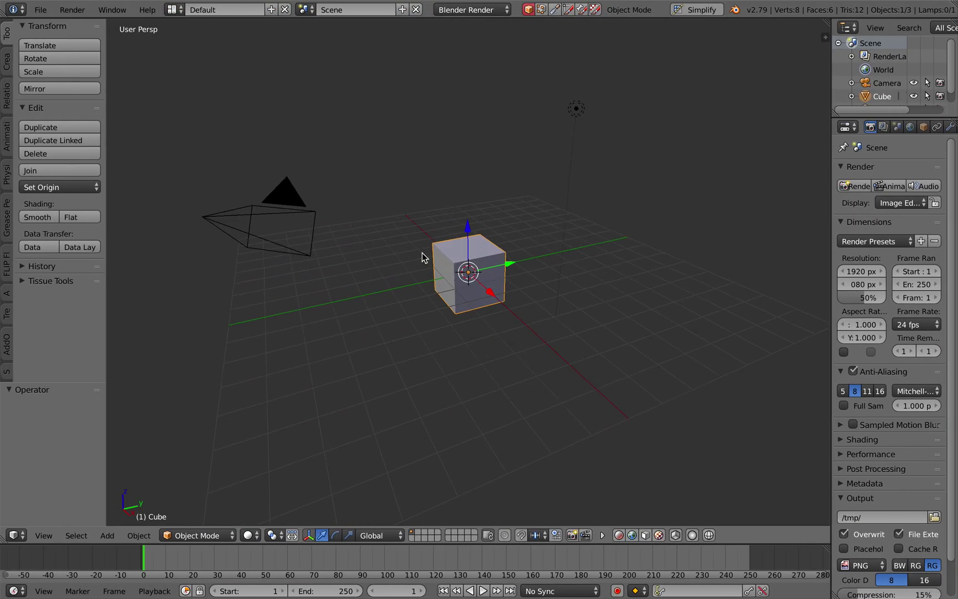
# - Delete all objects from the default scene
pyautogui.click(421, 251)
pyautogui.press('a')
pyautogui.press('a')
pyautogui.press('x')
pyautogui.click(421, 252)
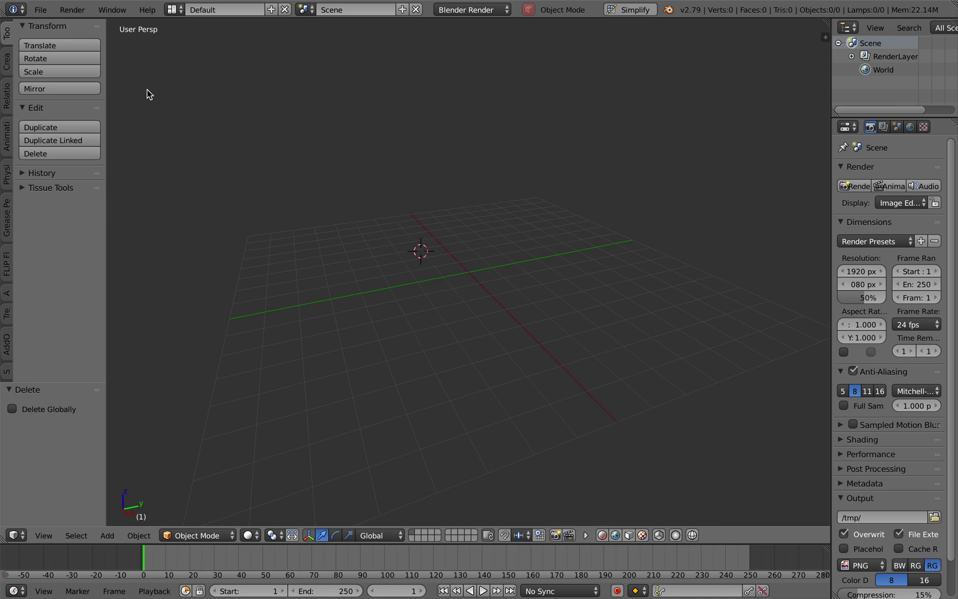
# - Search the add-ons in the user preferences for "point c" and check the details of the Point Cloud Visualizer add-on
pyautogui.click(44, 13)
pyautogui.moveTo(93, 55)
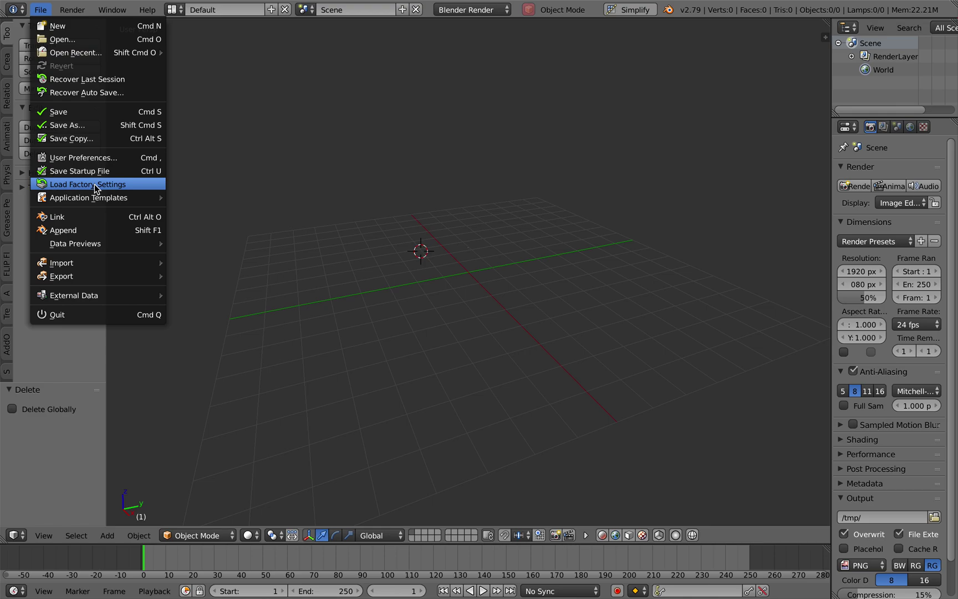
pyautogui.click(98, 159)
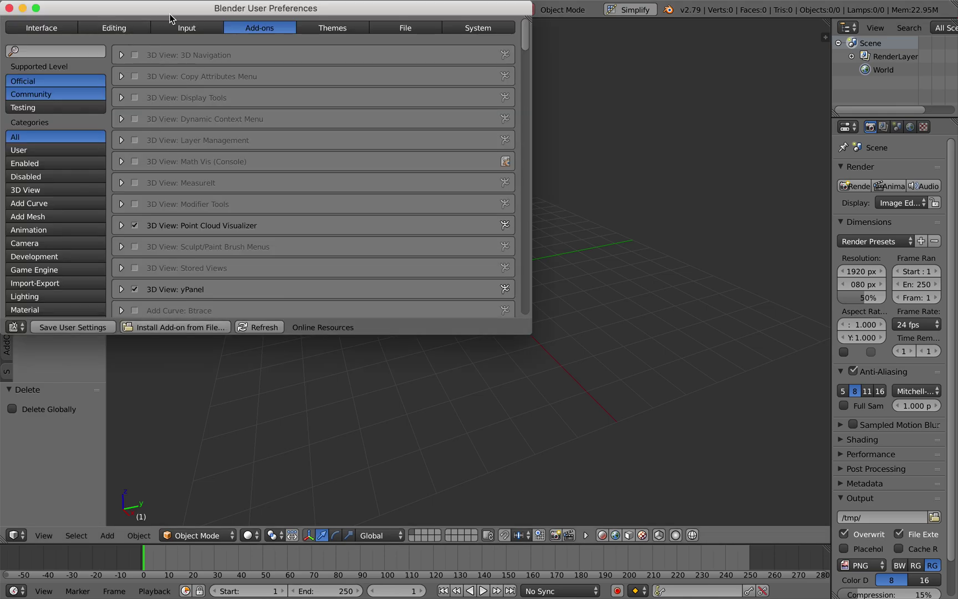
pyautogui.write('point c')
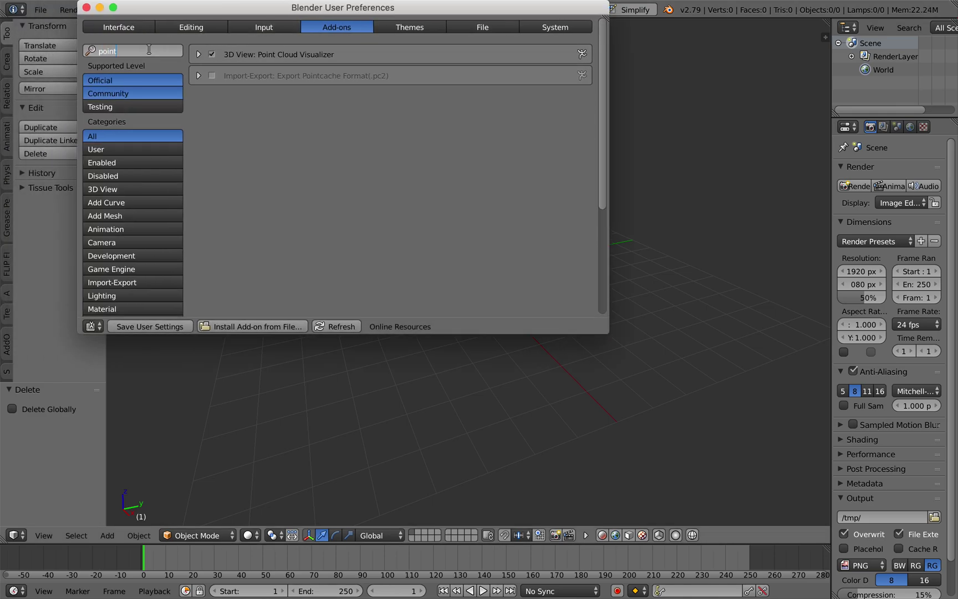
pyautogui.click(199, 54)
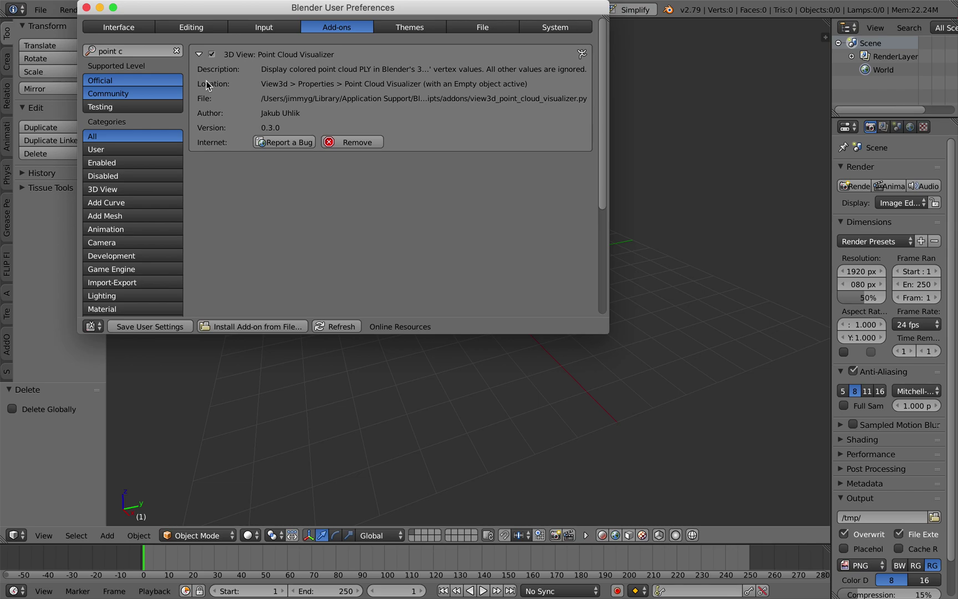
pyautogui.click(86, 7)
pyautogui.click(357, 183)
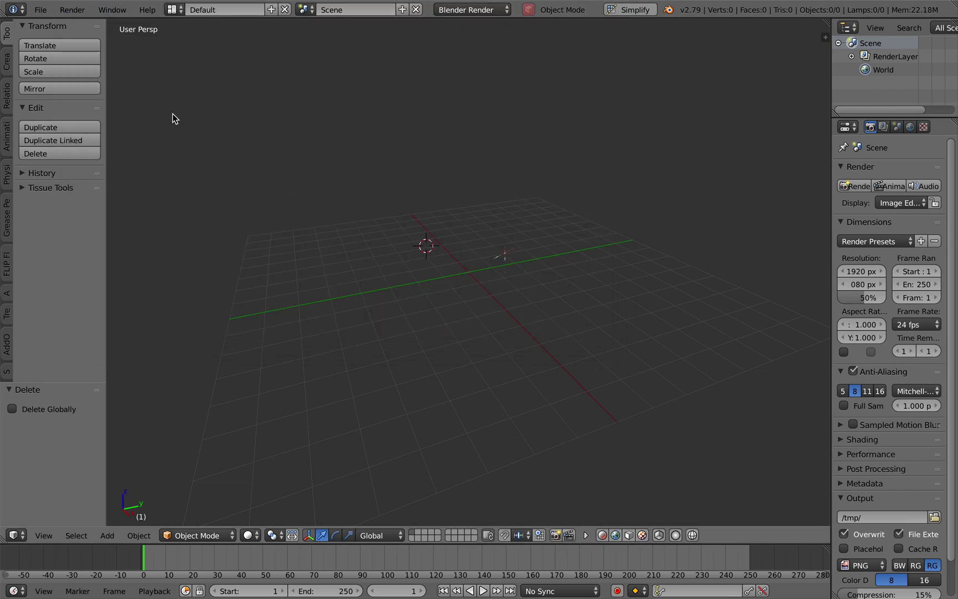
# - Start a new file from the startup scene and delete all of its default objects
pyautogui.click(40, 10)
pyautogui.click(53, 26)
pyautogui.click(53, 33)
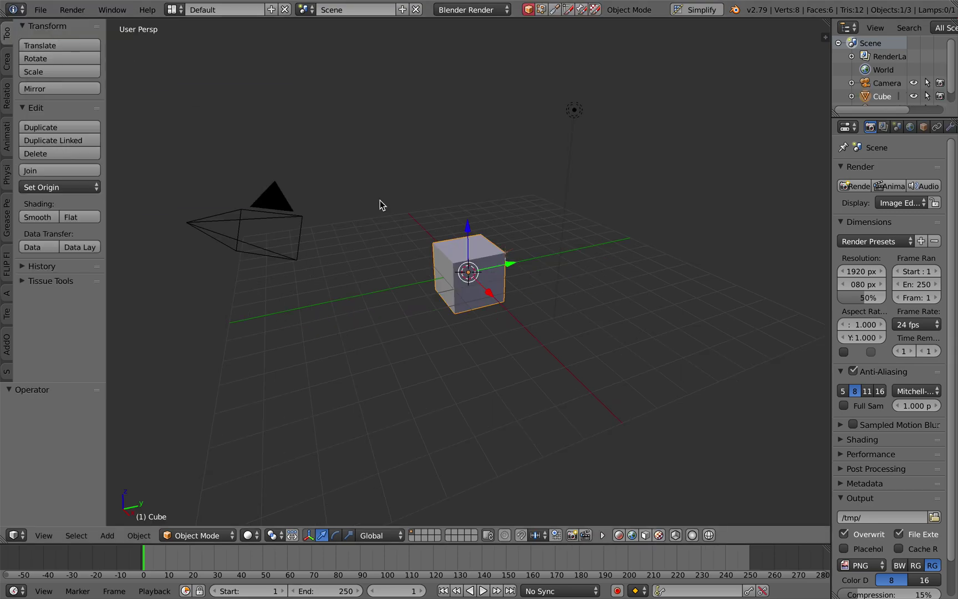
pyautogui.press('a')
pyautogui.press('Delete')
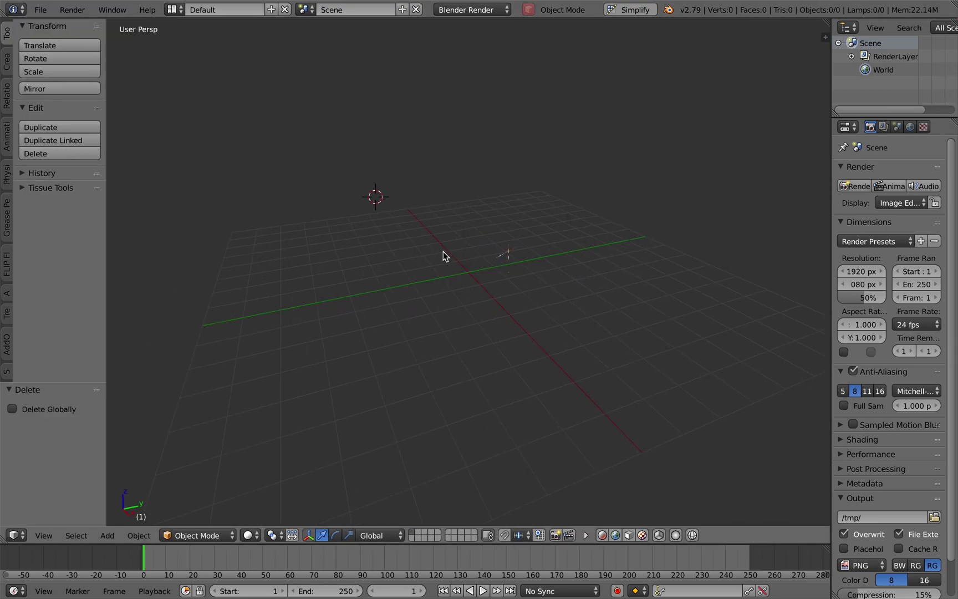
# - Add a Plain Axes empty to the cleared scene at the 3D cursor
pyautogui.moveTo(549, 240); pyautogui.dragTo(476, 275, button='middle')
pyautogui.hotkey('shift', 'a')
pyautogui.moveTo(431, 242)
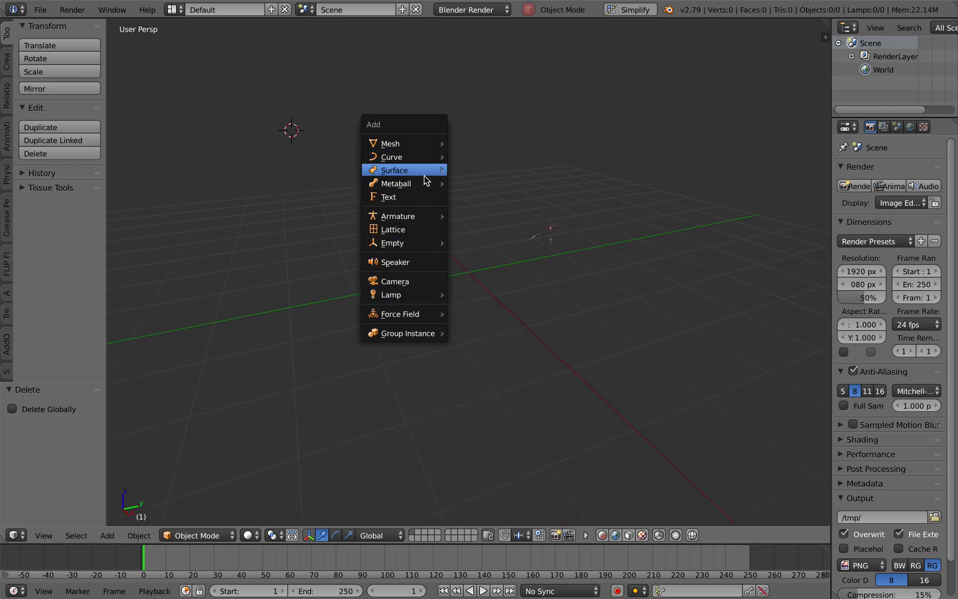
pyautogui.click(487, 241)
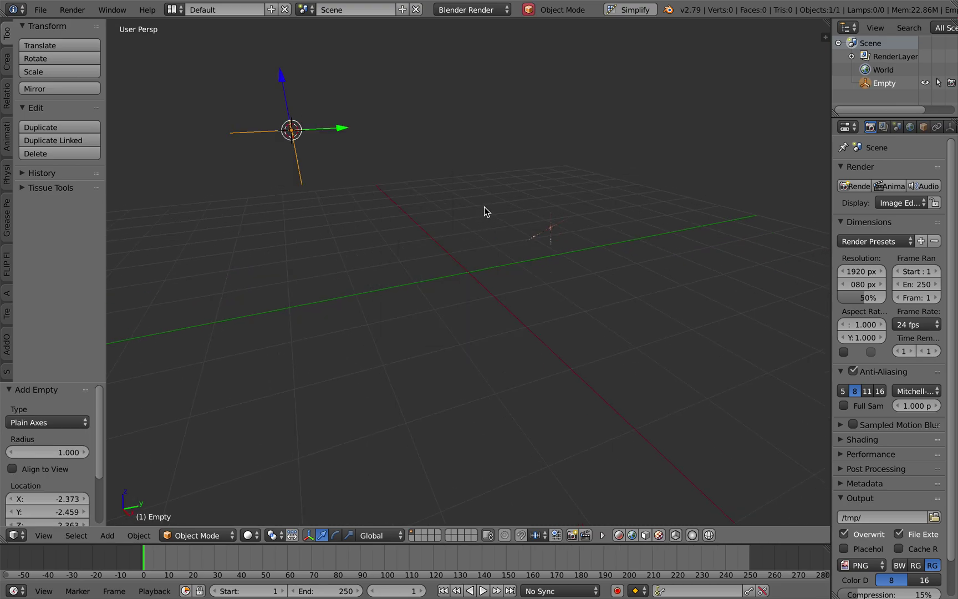
# - Show the 3D view's properties sidebar and bring the Point Cloud Visualizer settings higher up in it
pyautogui.click(827, 34)
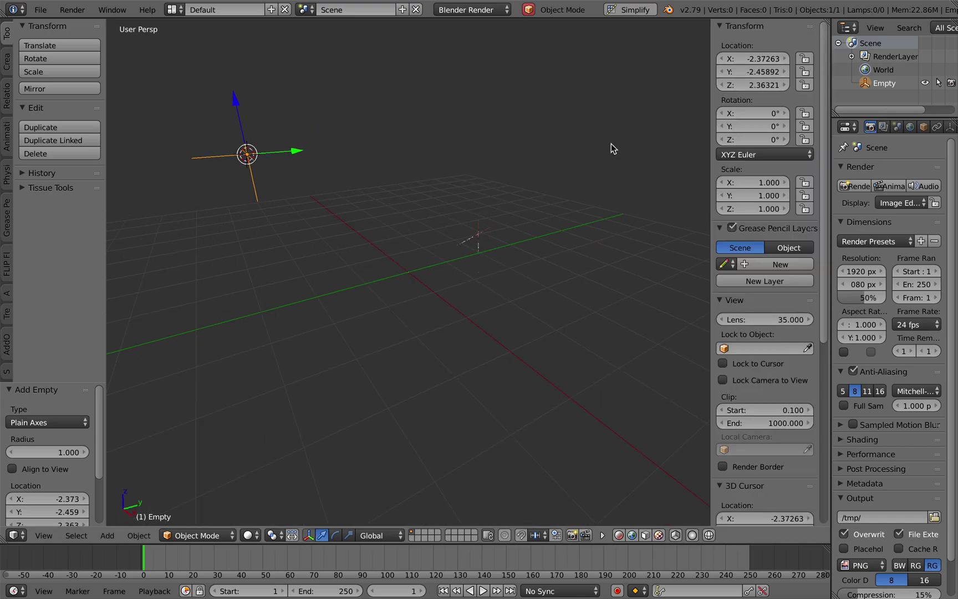
pyautogui.scroll(-3, 765, 173)
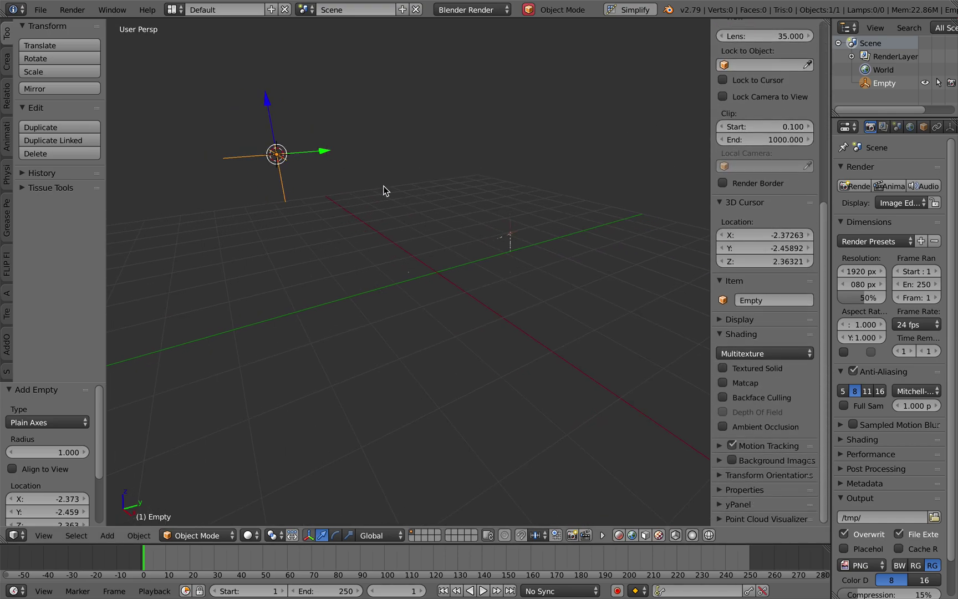
pyautogui.hscroll(-1, 384, 186)
pyautogui.scroll(-2, 795, 501)
pyautogui.moveTo(811, 478); pyautogui.dragTo(817, 39)
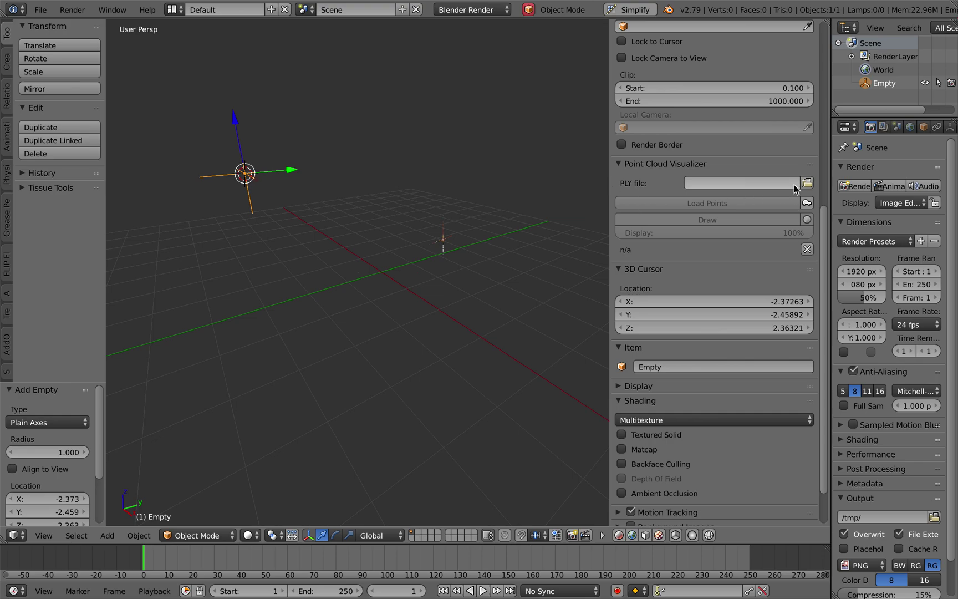
pyautogui.click(807, 183)
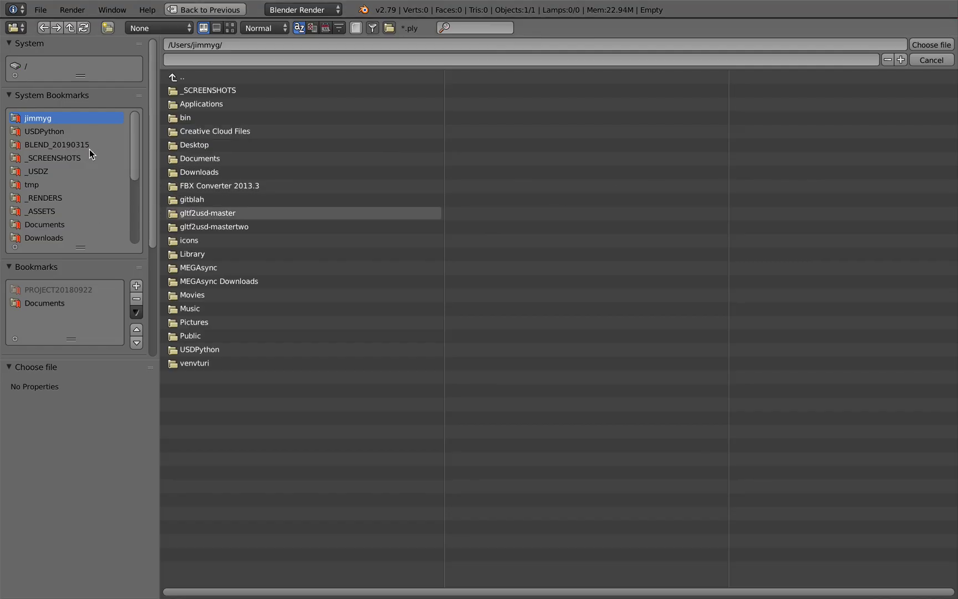
pyautogui.click(214, 171)
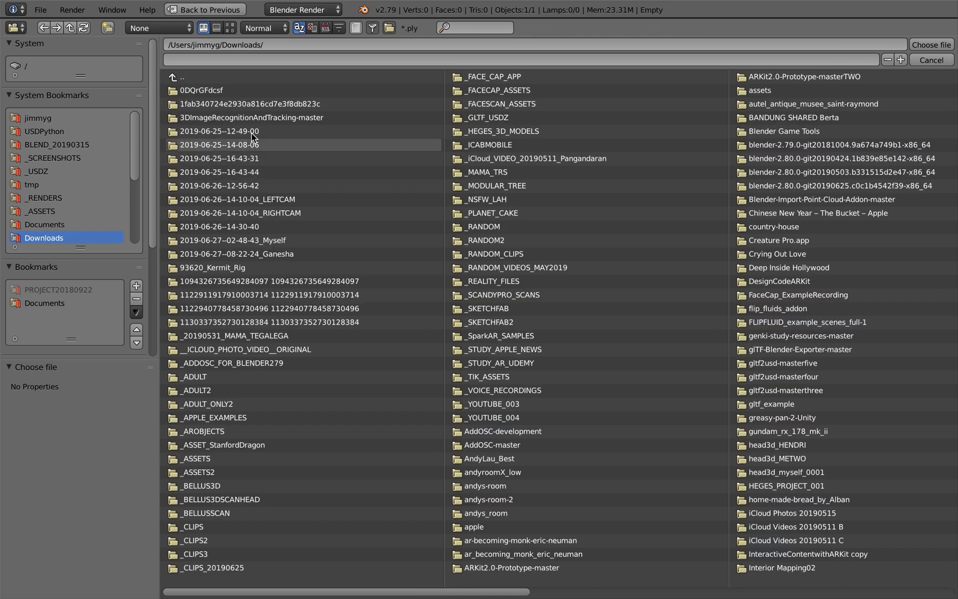
pyautogui.click(325, 29)
pyautogui.click(262, 90)
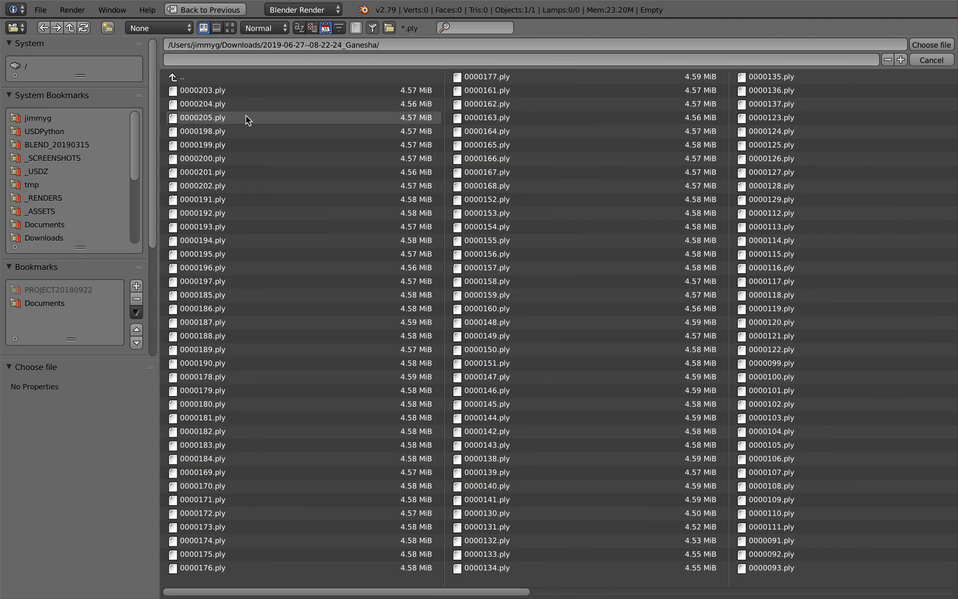
pyautogui.scroll(-4, 521, 297)
pyautogui.doubleClick(659, 332)
# - Load the points of the chosen PLY file and display the point cloud in the 3D view
pyautogui.scroll(-2, 689, 395)
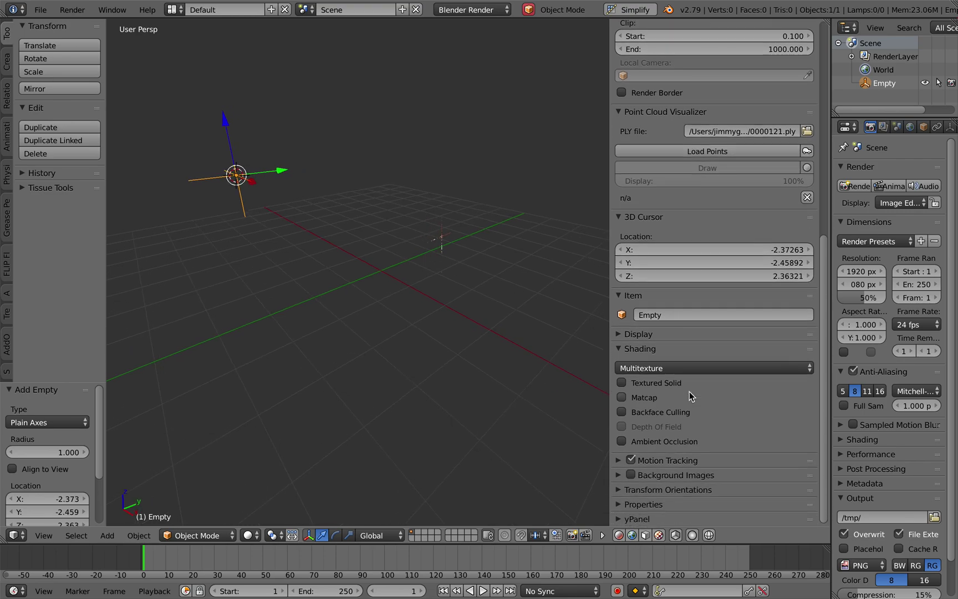
pyautogui.scroll(10, 690, 399)
pyautogui.click(692, 407)
pyautogui.hscroll(-3, 433, 279)
pyautogui.hscroll(-1, 433, 279)
pyautogui.scroll(5, 431, 278)
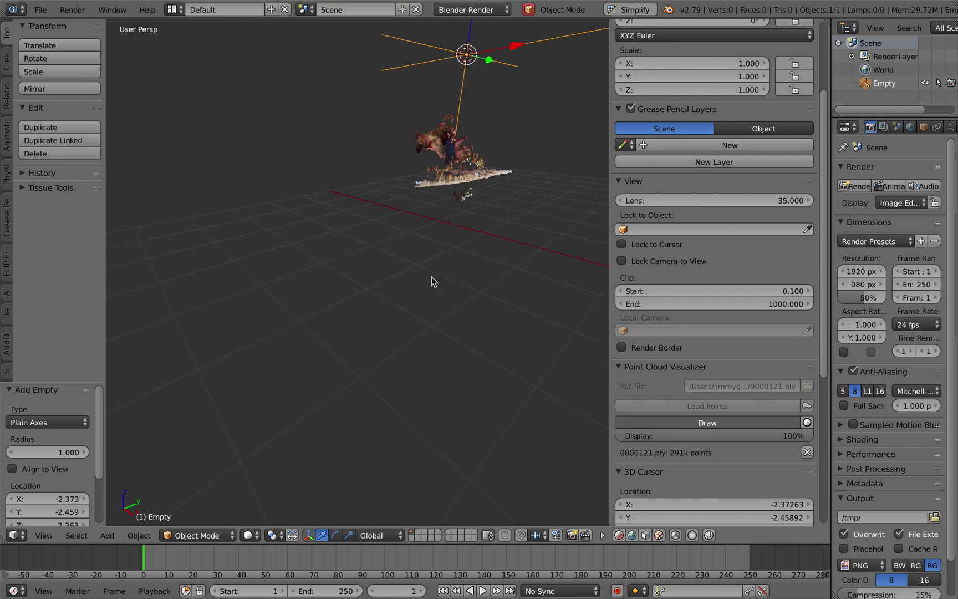
pyautogui.scroll(-3, 432, 277)
pyautogui.scroll(3, 431, 277)
pyautogui.hscroll(4, 432, 277)
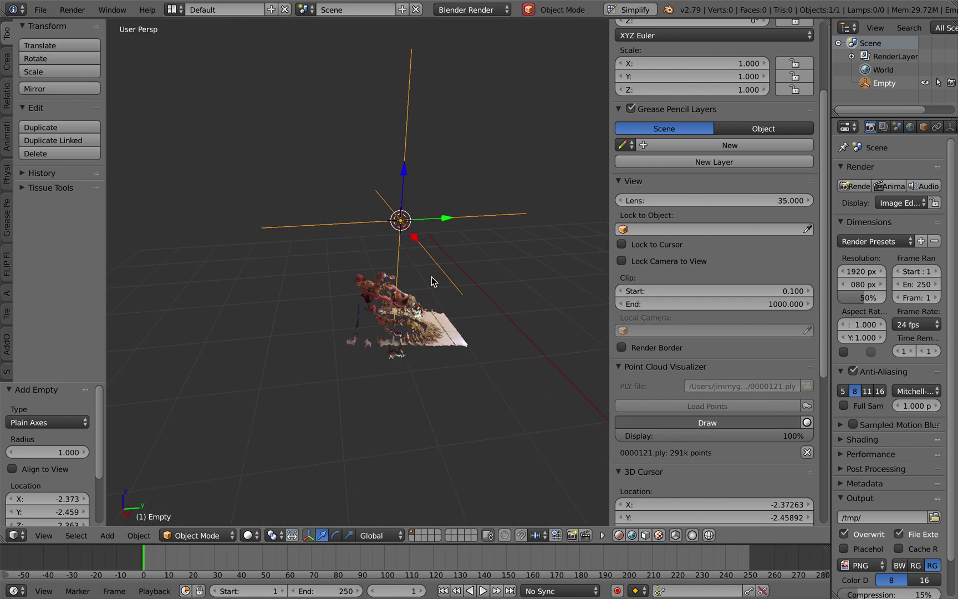
# - Rotate the empty 90° around the global X axis to stand the point cloud upright, and inspect it up close
pyautogui.hscroll(-3, 432, 277)
pyautogui.write('rx90')
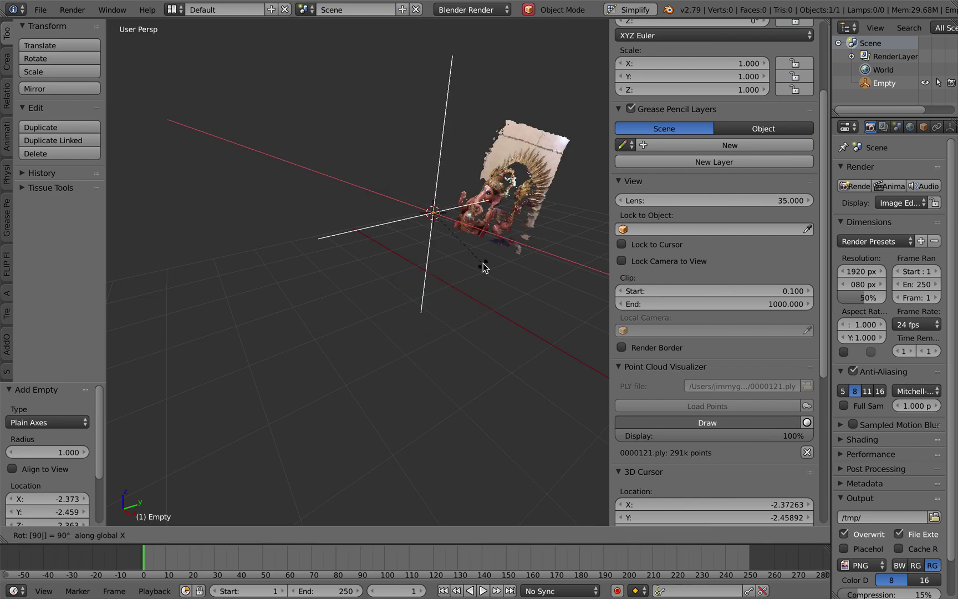
pyautogui.press('Return')
pyautogui.hscroll(3, 483, 263)
pyautogui.hscroll(10, 483, 262)
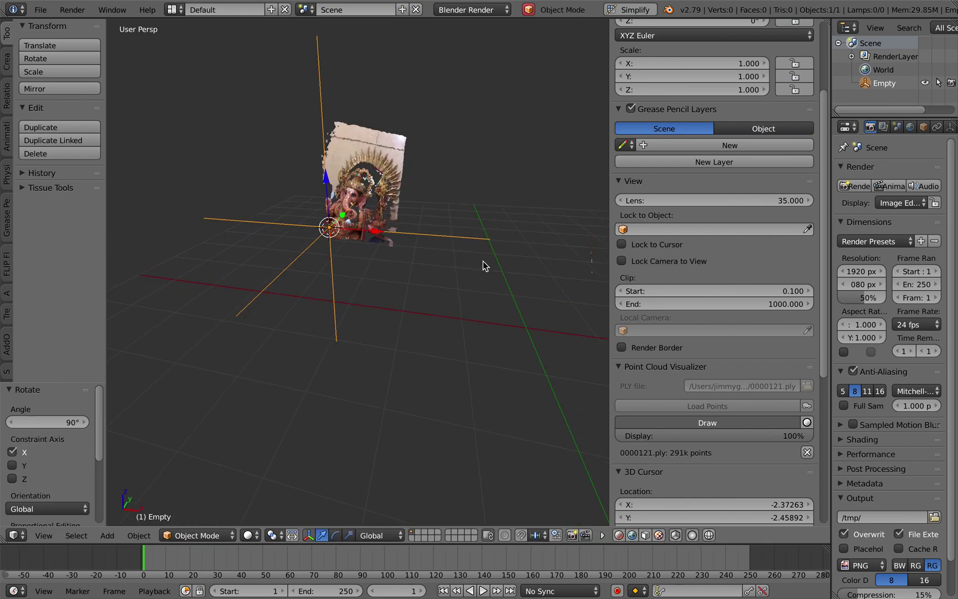
pyautogui.keyDown('shift'); pyautogui.scroll(3, 483, 261); pyautogui.keyUp('shift')
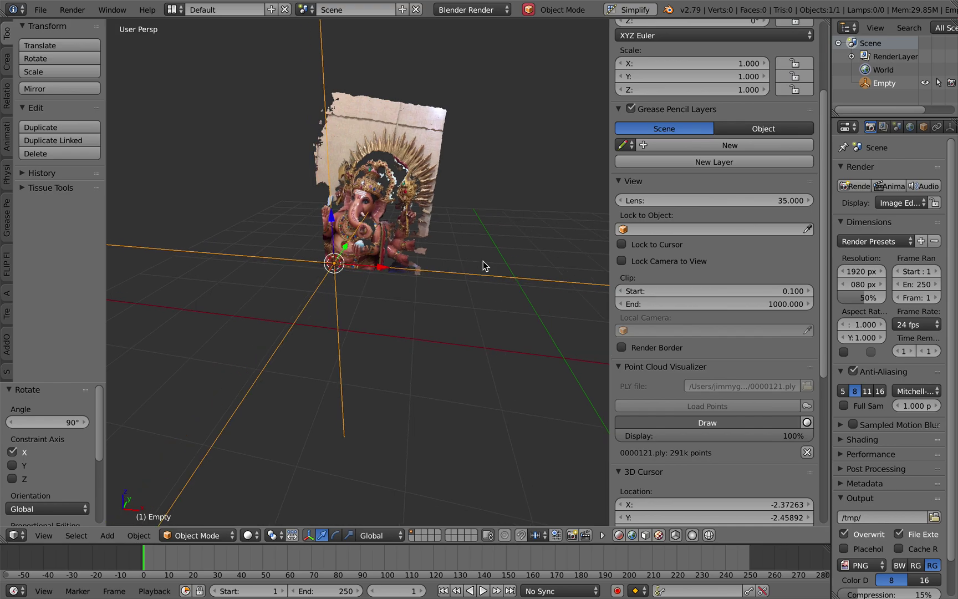
pyautogui.keyDown('ctrl'); pyautogui.scroll(4, 483, 261); pyautogui.keyUp('ctrl')
pyautogui.scroll(-2, 483, 261)
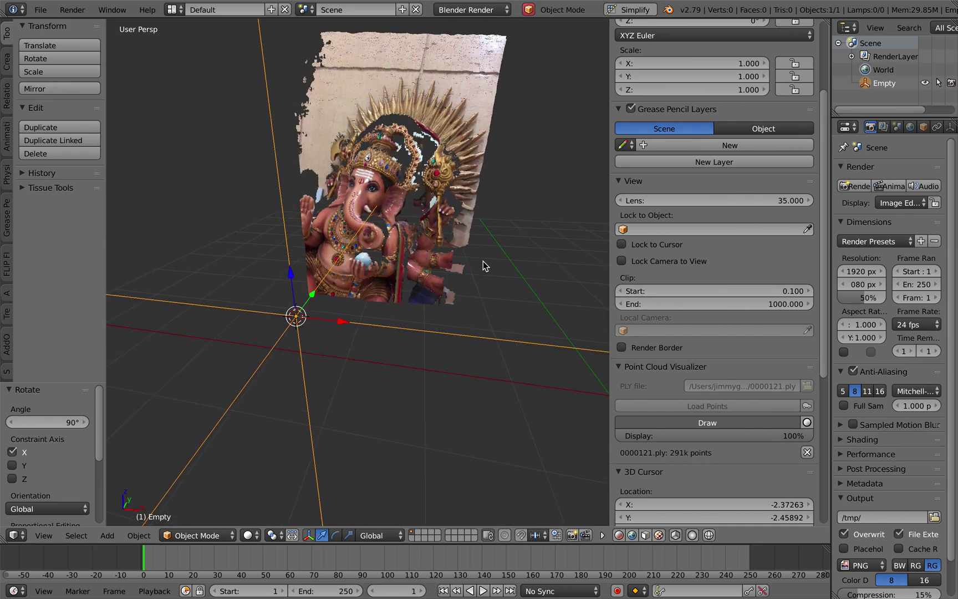
# - Tilt the empty freehand with two trackball rotations, about -3.44° and 13.8°, and about -5.73° and -10.3°
pyautogui.press('r')
pyautogui.press('r')
pyautogui.click(491, 257)
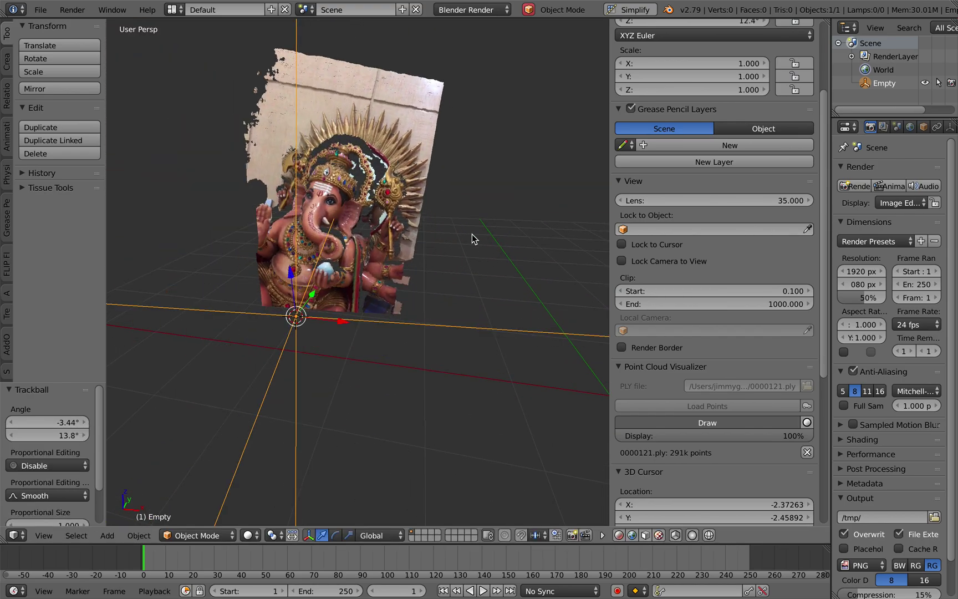
pyautogui.press('r')
pyautogui.press('r')
pyautogui.click(466, 232)
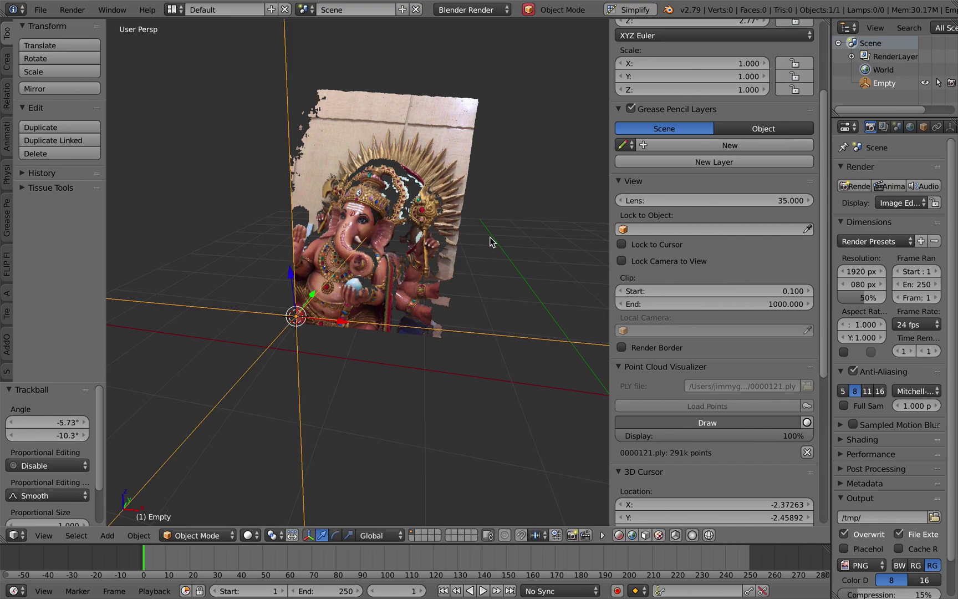
pyautogui.hscroll(-5, 427, 231)
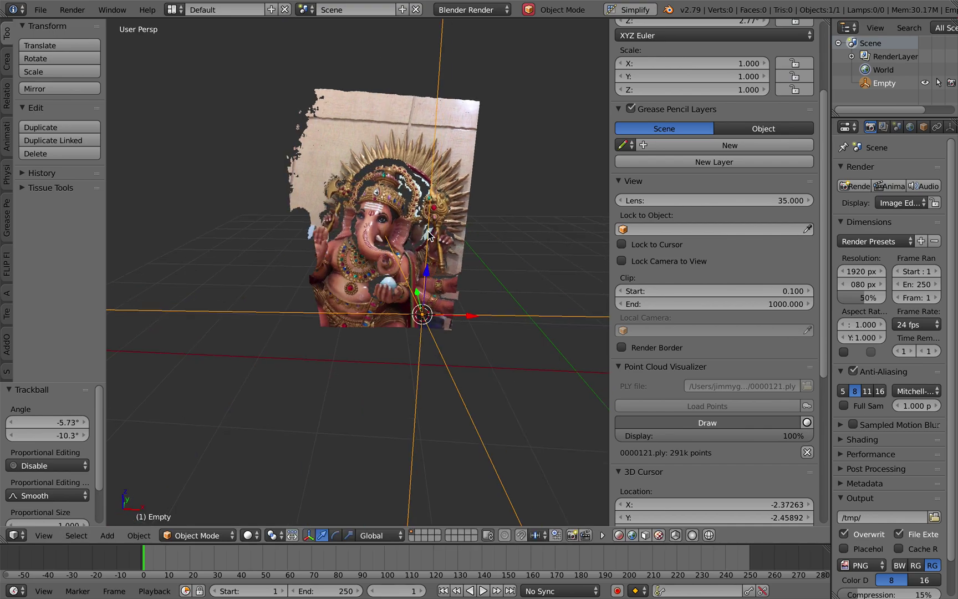
pyautogui.hscroll(2, 427, 231)
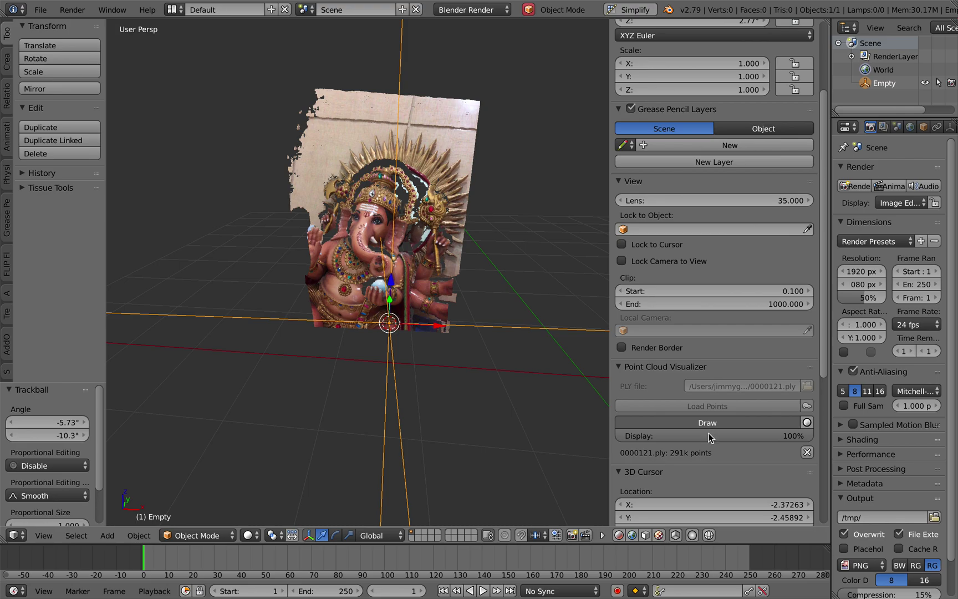
# - Thin out the displayed points by trying display percentages of 35% and 40% and settling on 51%
pyautogui.moveTo(709, 438)
pyautogui.mouseDown()
pyautogui.moveTo(763, 435)
pyautogui.moveTo(686, 436)
pyautogui.moveTo(768, 436)
pyautogui.moveTo(618, 436)
pyautogui.moveTo(688, 435)
pyautogui.mouseUp()
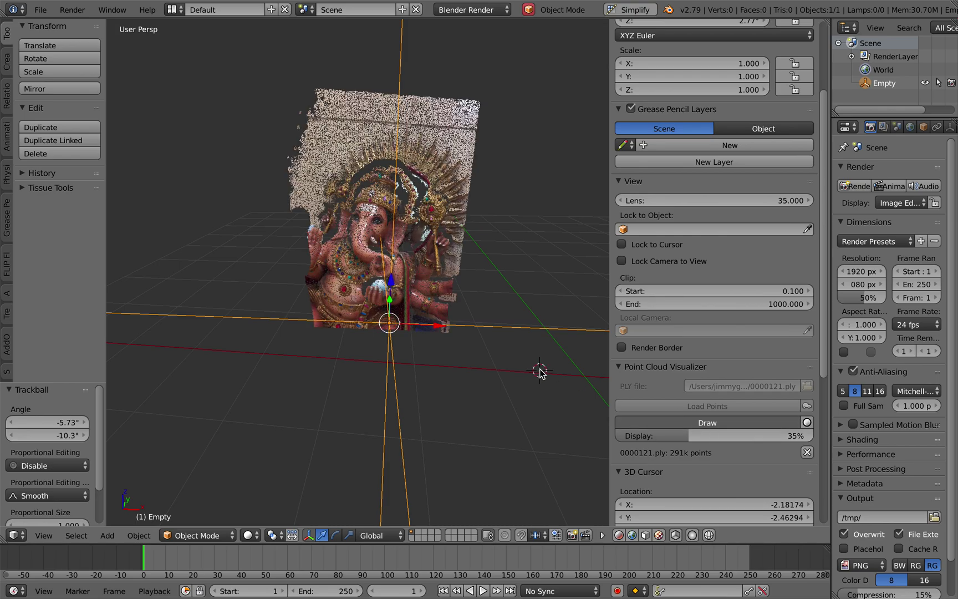
pyautogui.hscroll(-5, 519, 374)
pyautogui.hscroll(2, 519, 375)
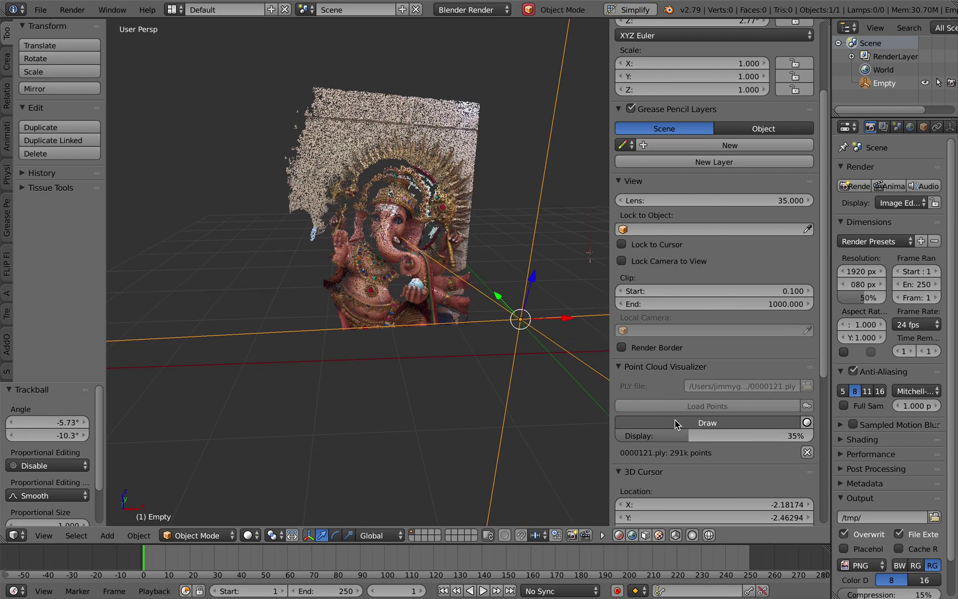
pyautogui.moveTo(685, 435)
pyautogui.mouseDown()
pyautogui.moveTo(730, 436)
pyautogui.moveTo(621, 435)
pyautogui.moveTo(695, 436)
pyautogui.mouseUp()
pyautogui.hscroll(-10, 391, 308)
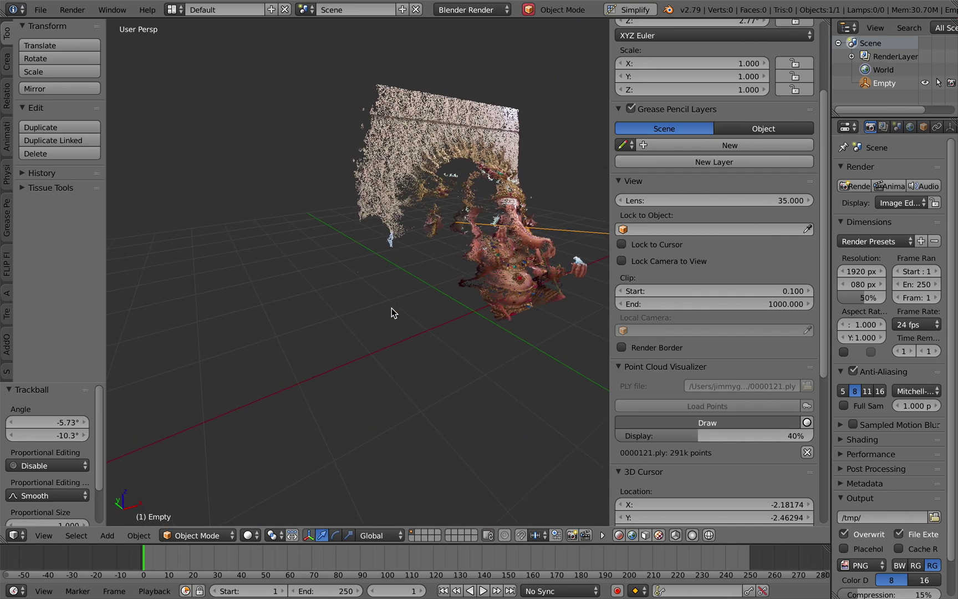
pyautogui.hscroll(-10, 391, 307)
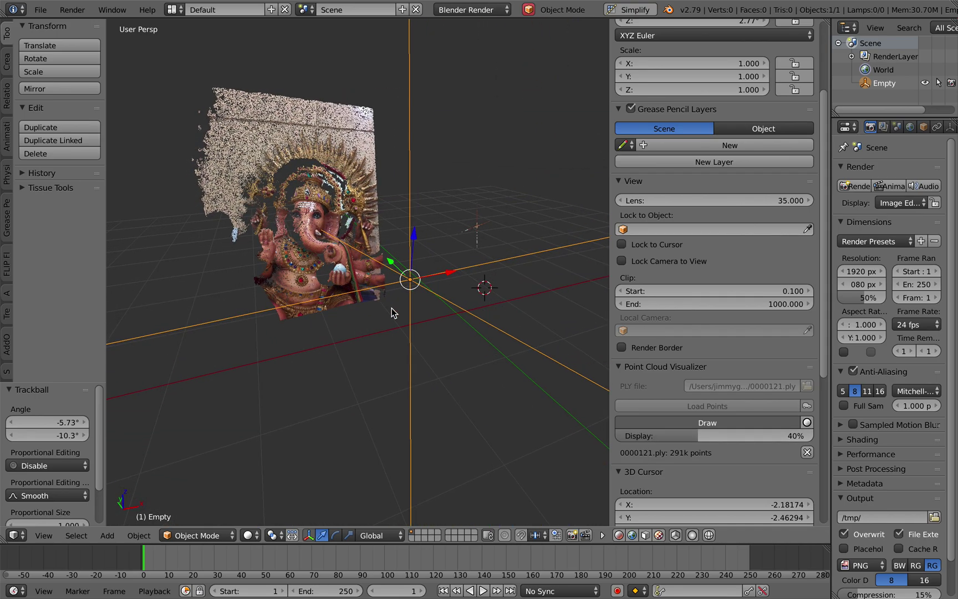
pyautogui.hscroll(-8, 391, 309)
pyautogui.hotkey('shift', 'a')
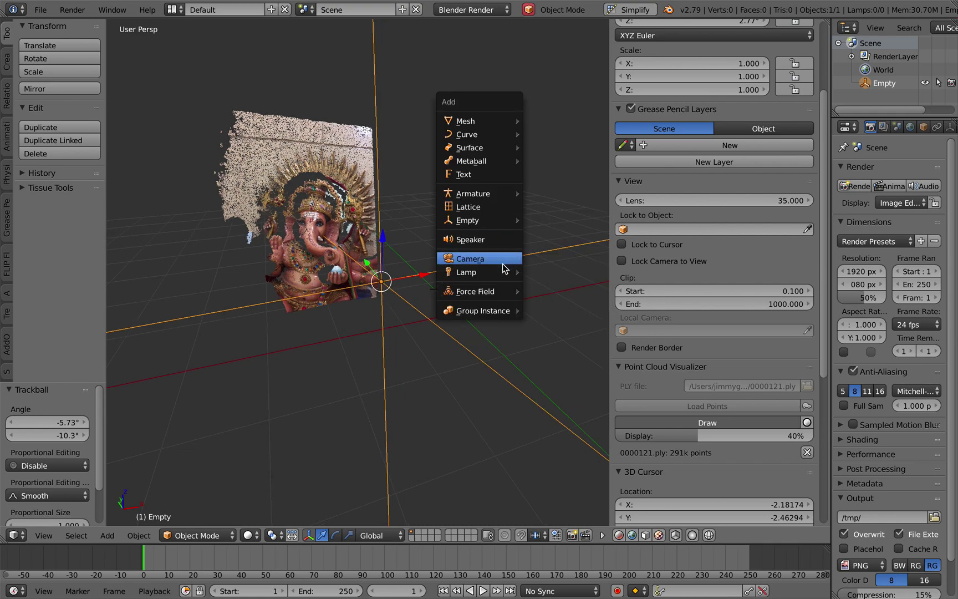
pyautogui.hscroll(-5, 438, 230)
pyautogui.hscroll(4, 444, 226)
pyautogui.moveTo(697, 435); pyautogui.dragTo(719, 435)
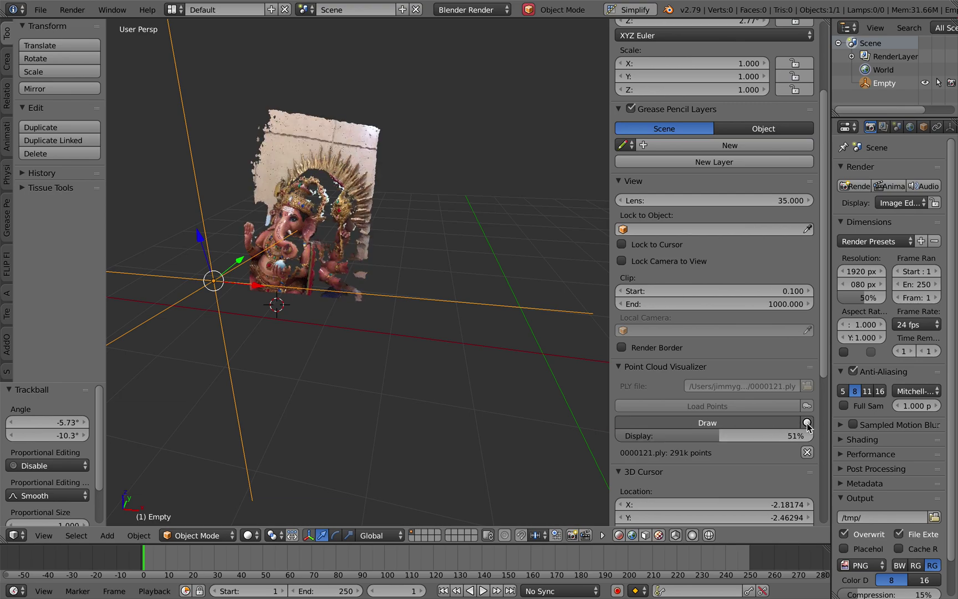
pyautogui.hscroll(-2, 419, 267)
# - Add a second empty to the scene and move it about 0.331, 0.154 and 0.163 along X, Y and Z
pyautogui.hotkey('shift', 'a')
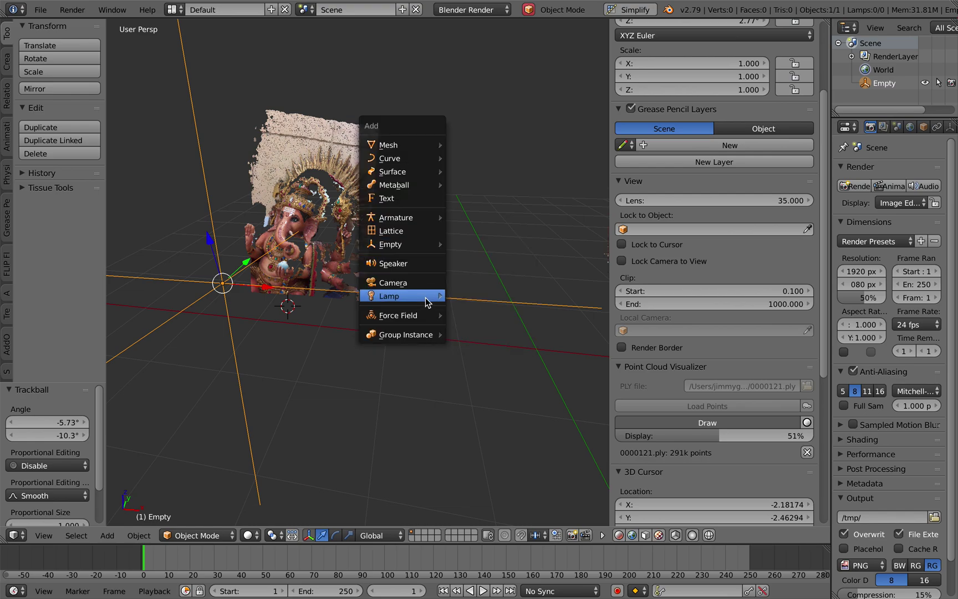
pyautogui.moveTo(427, 302)
pyautogui.moveTo(435, 244)
pyautogui.click(478, 245)
pyautogui.press('g')
pyautogui.click(516, 192)
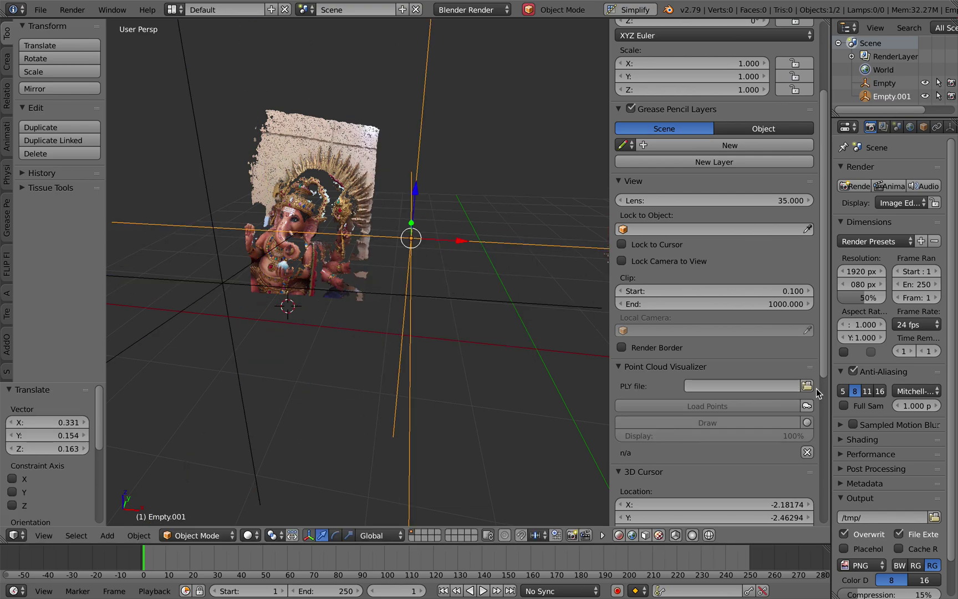
# - Choose 0000136.ply from the Ganesha folder as the second empty's PLY file and load its points into the 3D view
pyautogui.click(808, 385)
pyautogui.scroll(-10, 554, 332)
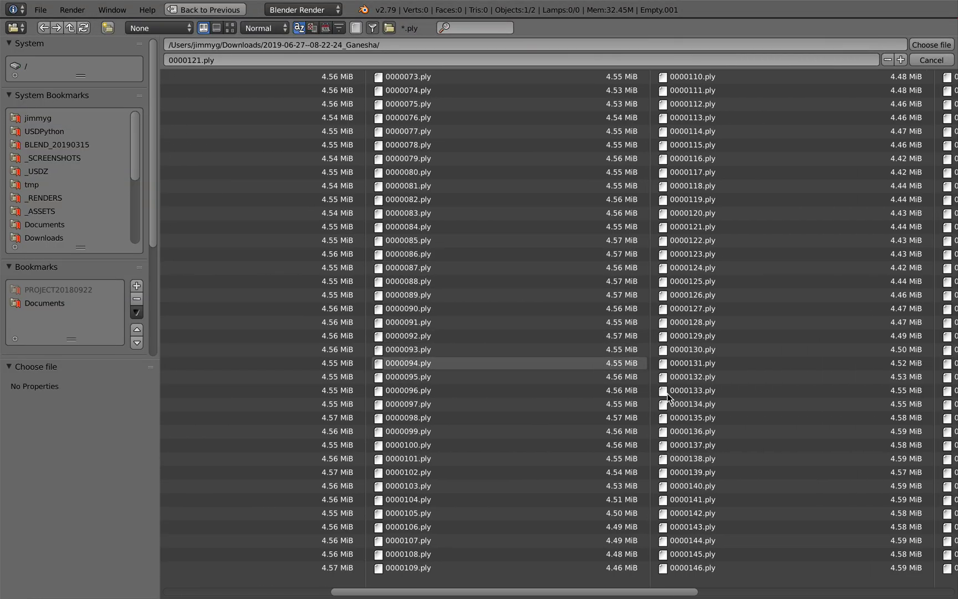
pyautogui.click(697, 431)
pyautogui.doubleClick(697, 430)
pyautogui.click(663, 407)
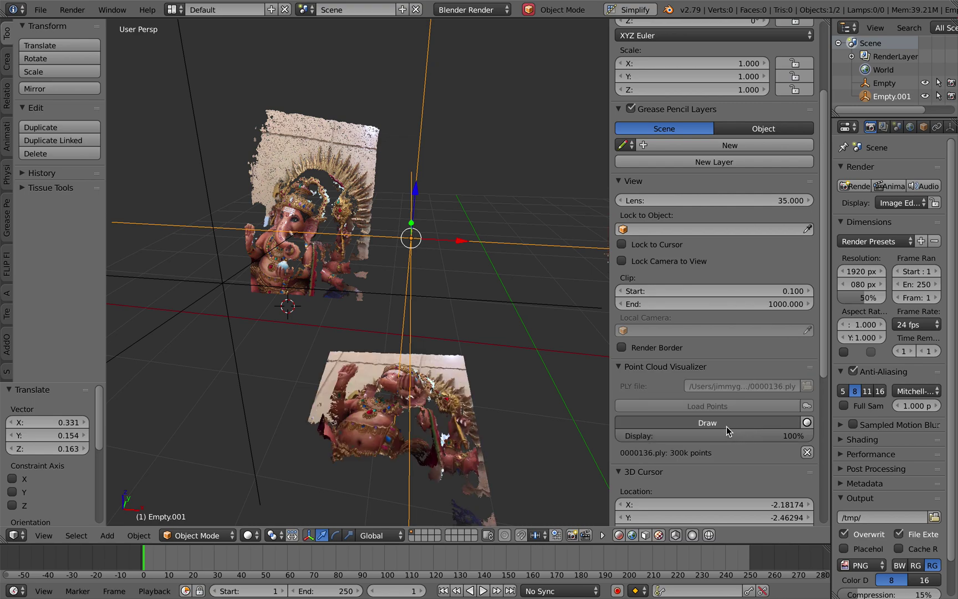
# - Rotate the second empty 90° around the global X axis and set its point display percentage to 30%
pyautogui.press('r')
pyautogui.press('x')
pyautogui.press('9')
pyautogui.press('0')
pyautogui.press('Return')
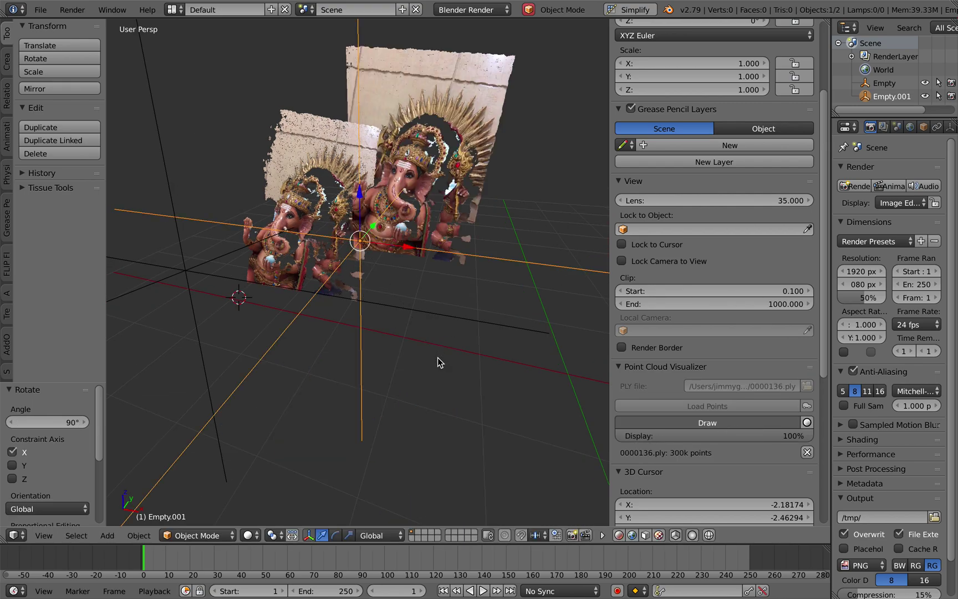
pyautogui.moveTo(687, 441)
pyautogui.mouseDown()
pyautogui.moveTo(650, 438)
pyautogui.moveTo(706, 438)
pyautogui.moveTo(686, 438)
pyautogui.moveTo(693, 427)
pyautogui.mouseUp()
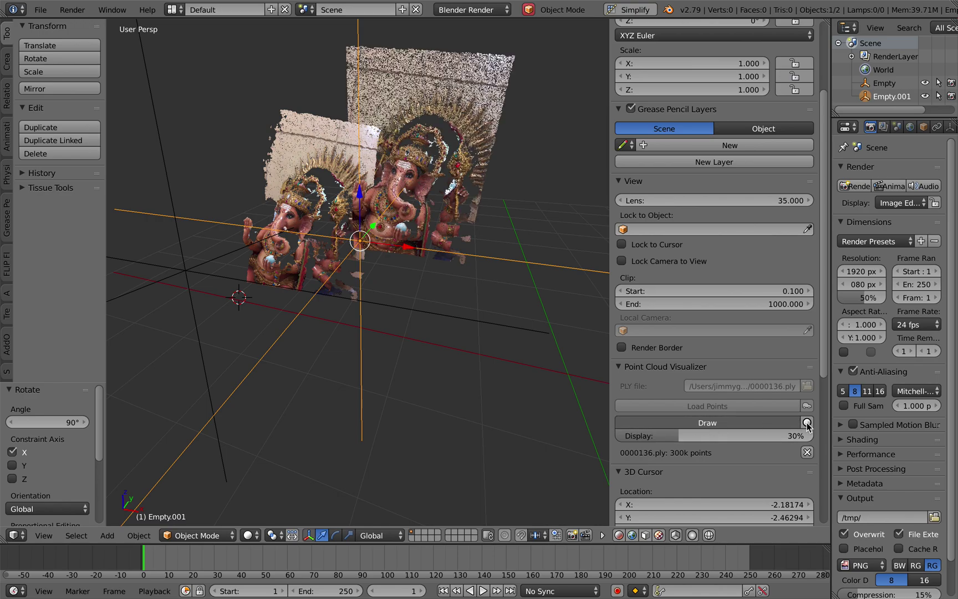
# - Tilt the second empty freehand with a trackball rotation and move it about -0.111, -0.222 and -0.214 along X, Y and Z
pyautogui.press('r')
pyautogui.press('r')
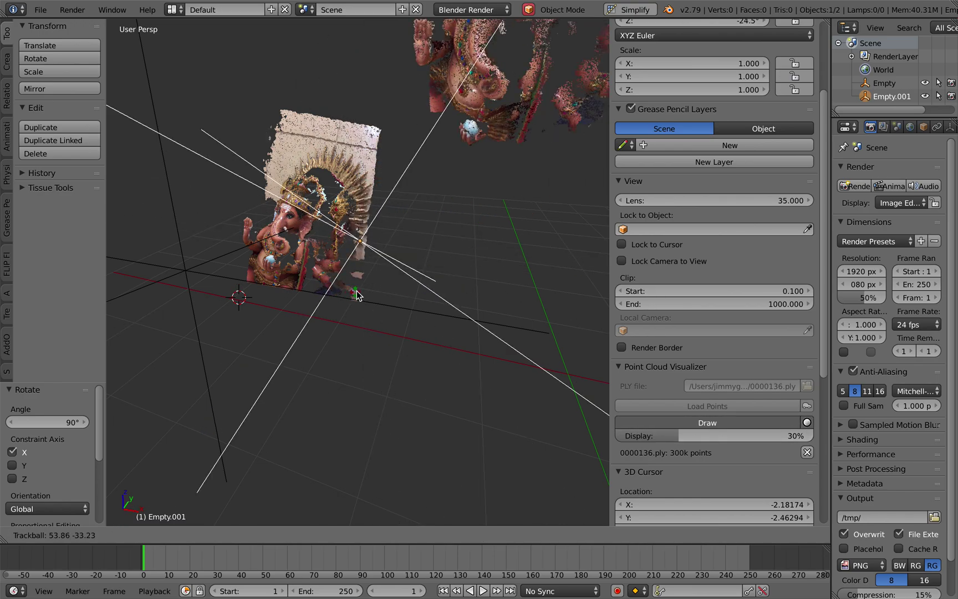
pyautogui.click(375, 257)
pyautogui.scroll(1, 273, 289)
pyautogui.press('g')
pyautogui.click(301, 371)
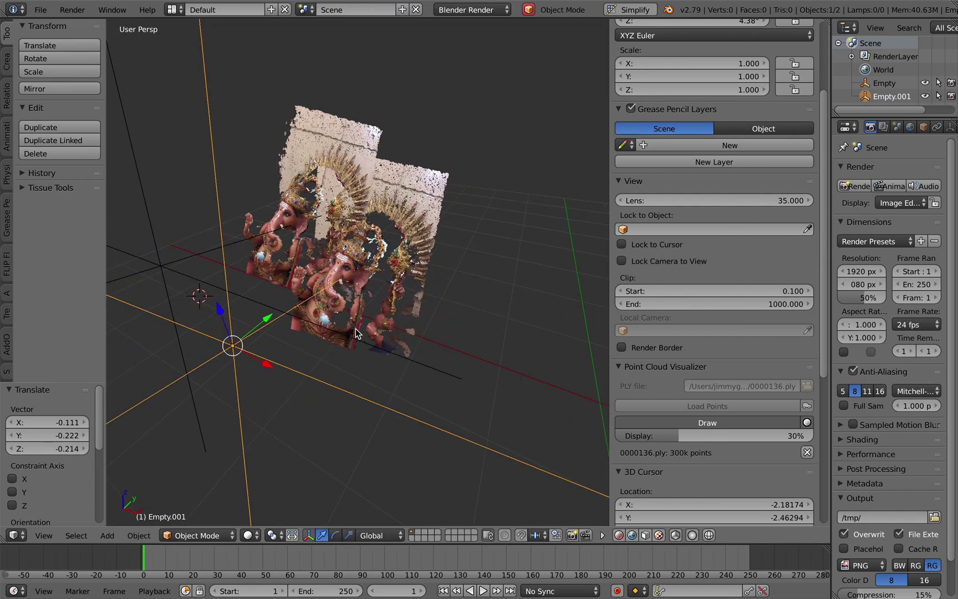
# - Shift the second empty about -0.066, 0.062 and 0.096 along X, Y and Z, placing its cloud beside the first one
pyautogui.moveTo(355, 333); pyautogui.dragTo(382, 325, button='middle')
pyautogui.press('g')
pyautogui.click(330, 287)
pyautogui.moveTo(380, 277); pyautogui.dragTo(376, 282, button='middle')
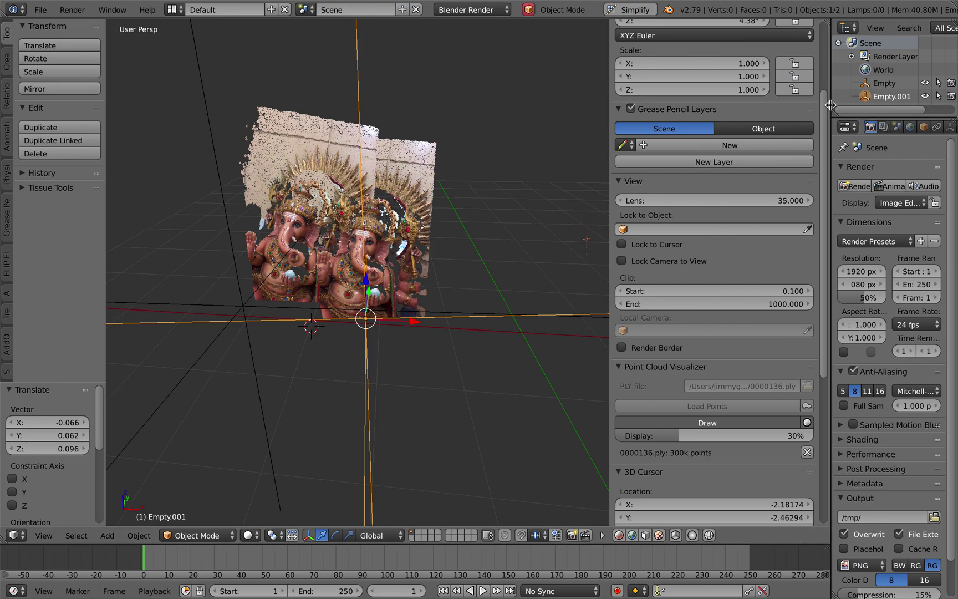
# - Widen the outliner and properties editors beside the 3D view, and inspect both point clouds up close
pyautogui.moveTo(830, 105); pyautogui.dragTo(776, 106)
pyautogui.moveTo(419, 188); pyautogui.dragTo(395, 197, button='middle')
pyautogui.scroll(3, 396, 197)
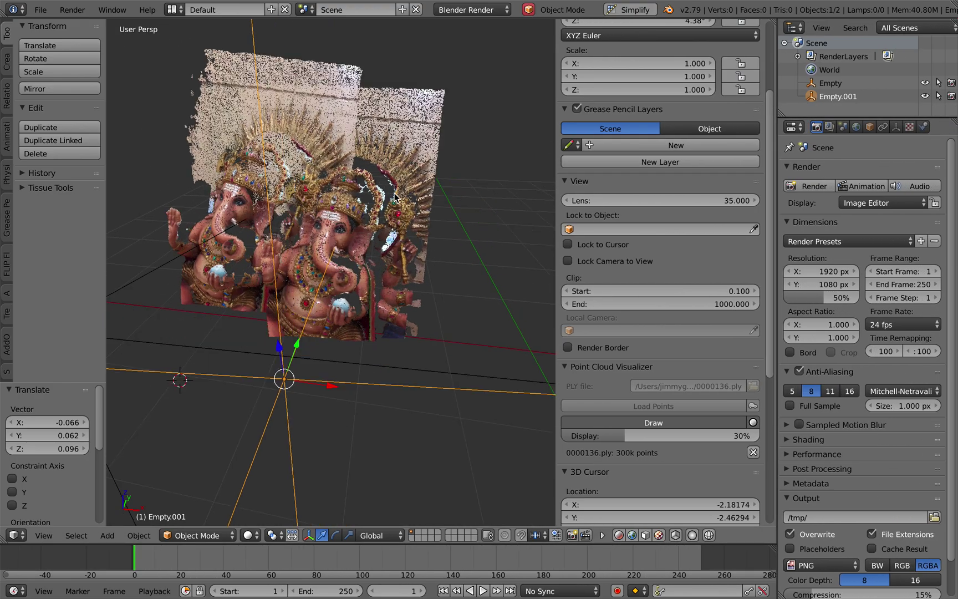
pyautogui.scroll(3, 395, 197)
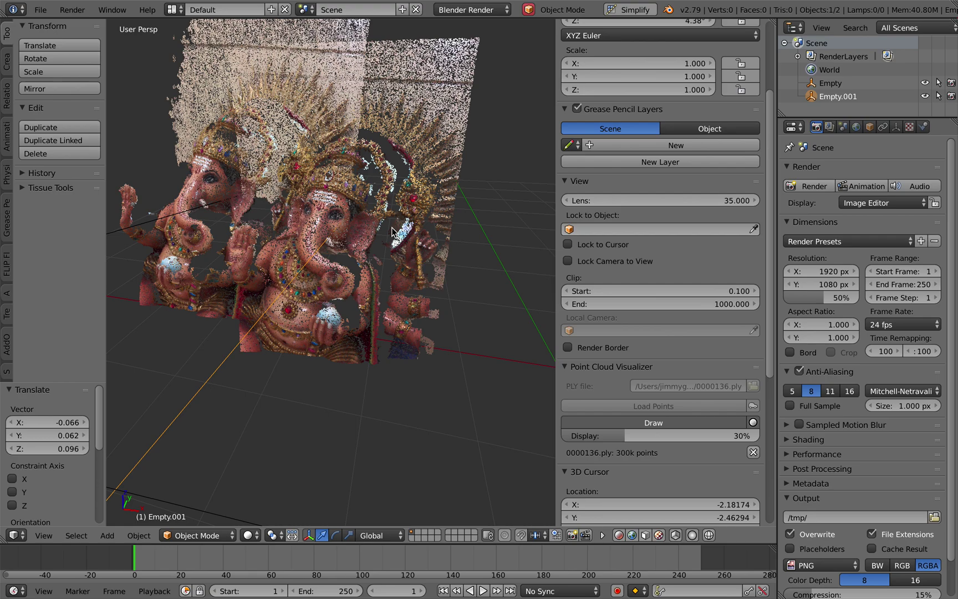
pyautogui.scroll(-3, 391, 232)
pyautogui.keyDown('shift'); pyautogui.scroll(4, 392, 231); pyautogui.keyUp('shift')
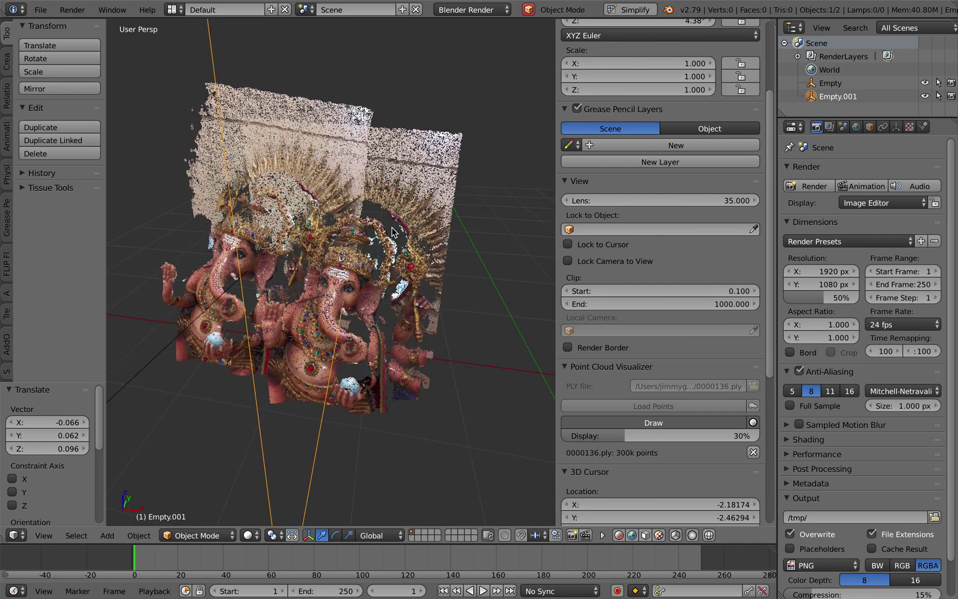
pyautogui.scroll(-2, 392, 232)
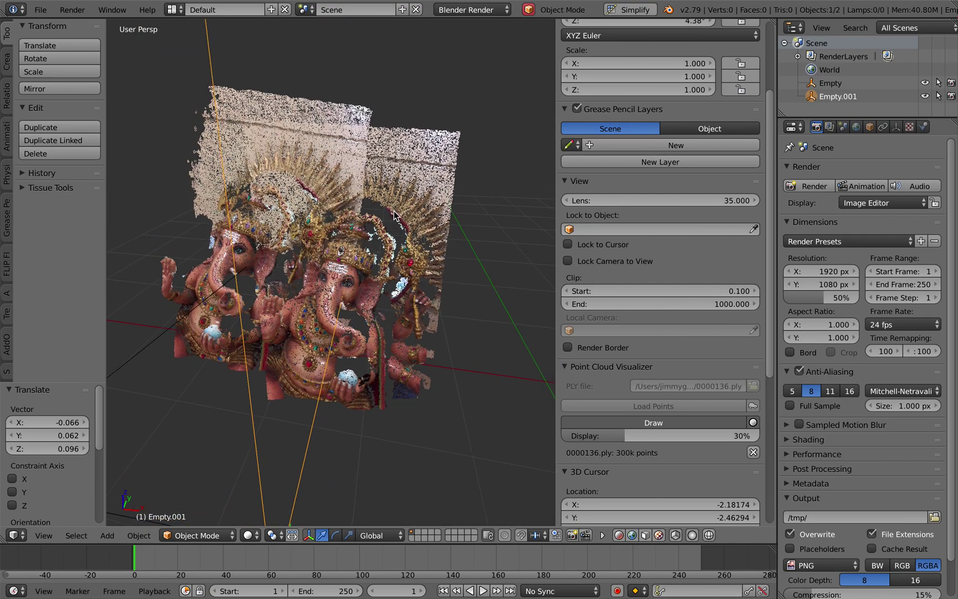
pyautogui.hscroll(-3, 392, 211)
# - Switch to the browser and look over the bpy repository page on GitHub, including its file list and README
pyautogui.hotkey('ctrl', 'Left')
pyautogui.scroll(1, 472, 262)
pyautogui.scroll(15, 472, 262)
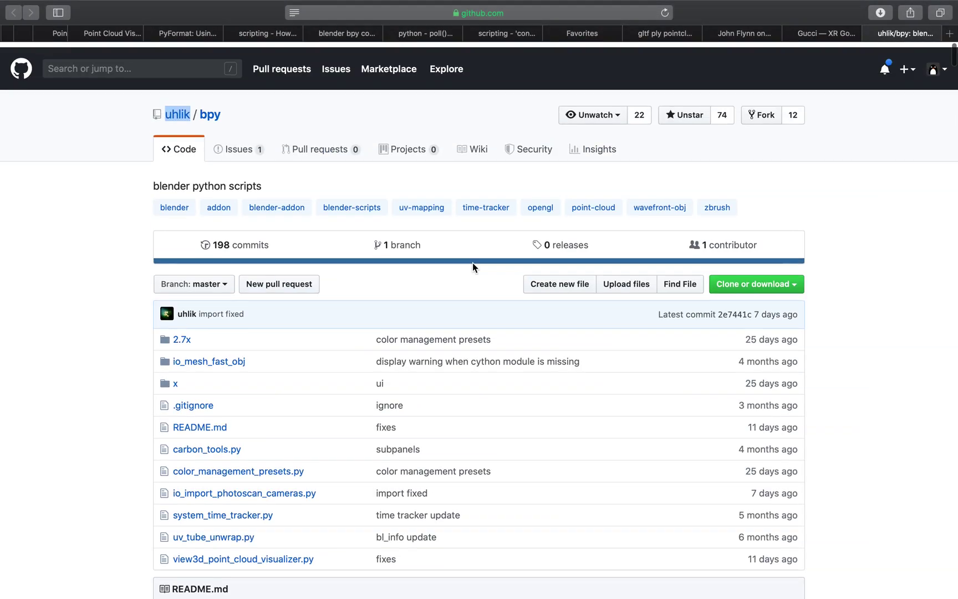
pyautogui.scroll(-2, 472, 262)
pyautogui.scroll(1, 472, 262)
pyautogui.scroll(3, 288, 331)
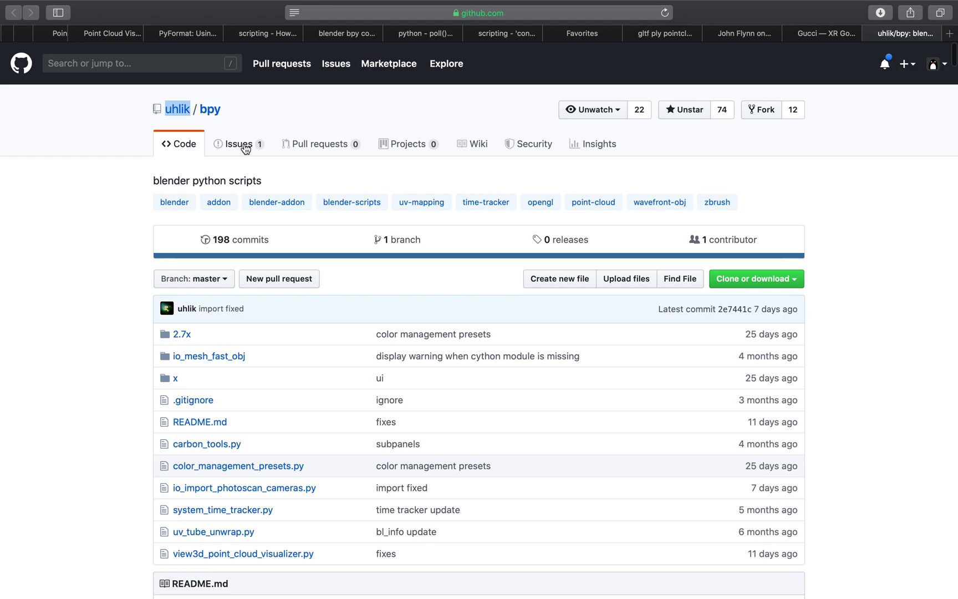
pyautogui.scroll(-2, 247, 162)
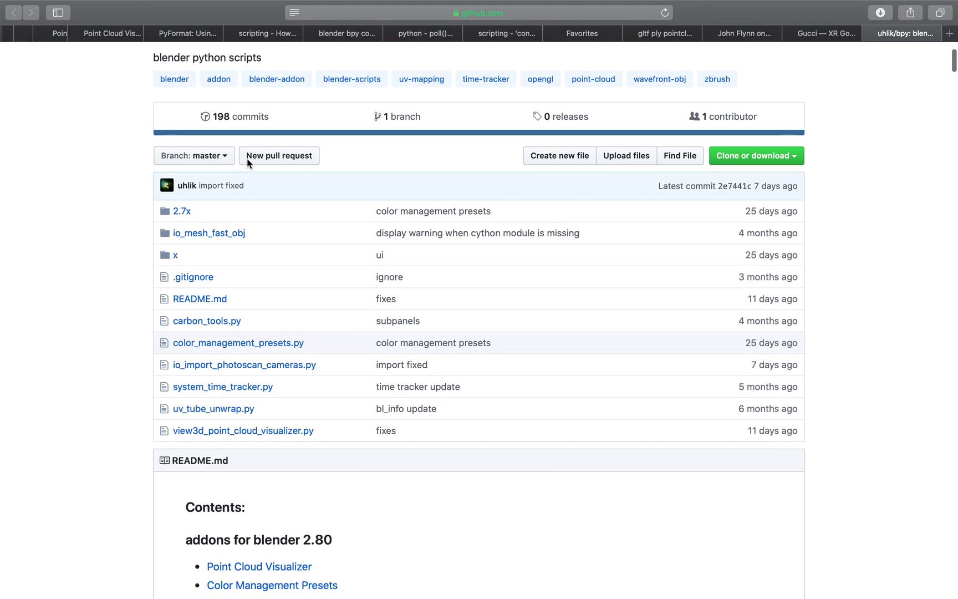
# - Switch back to Blender and examine the two side-by-side point clouds from slightly different angles
pyautogui.hotkey('ctrl', 'Right')
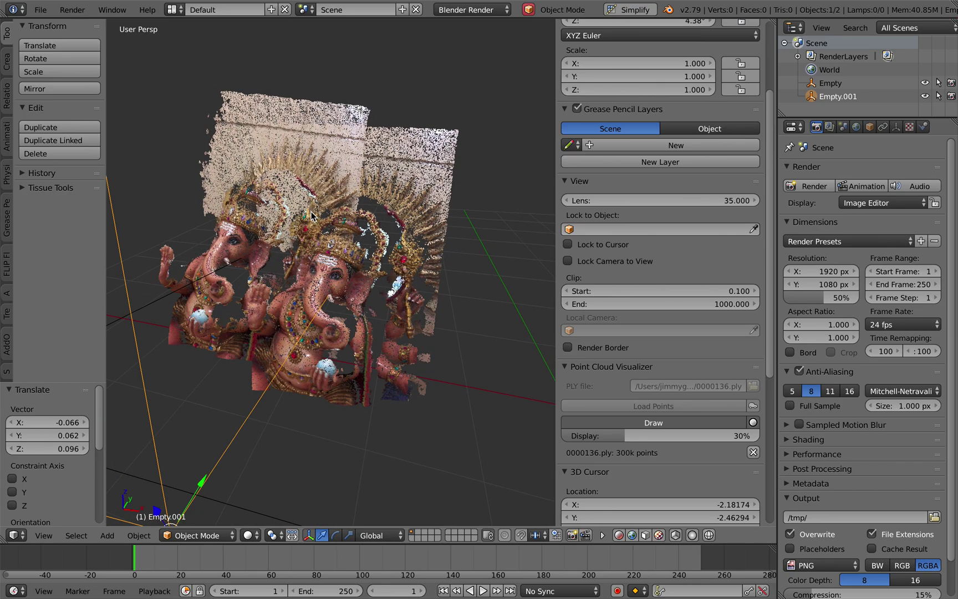
pyautogui.hscroll(-2, 345, 168)
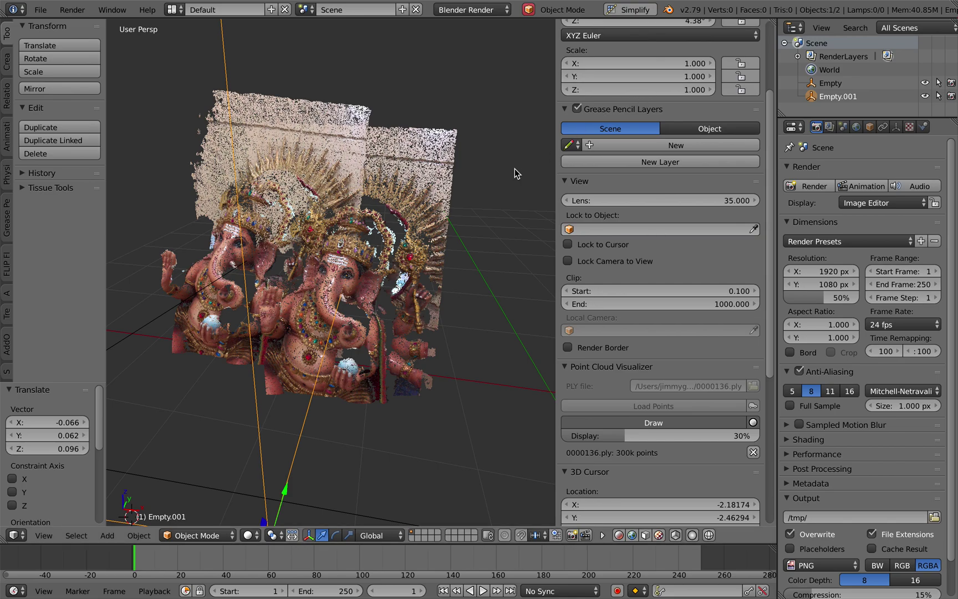
pyautogui.hscroll(-2, 442, 189)
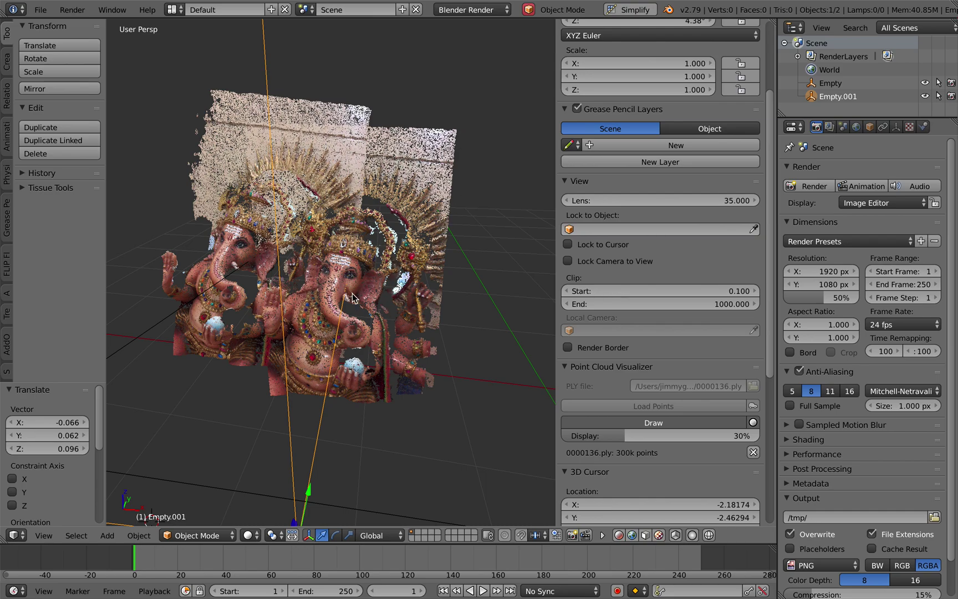
pyautogui.scroll(-3, 352, 294)
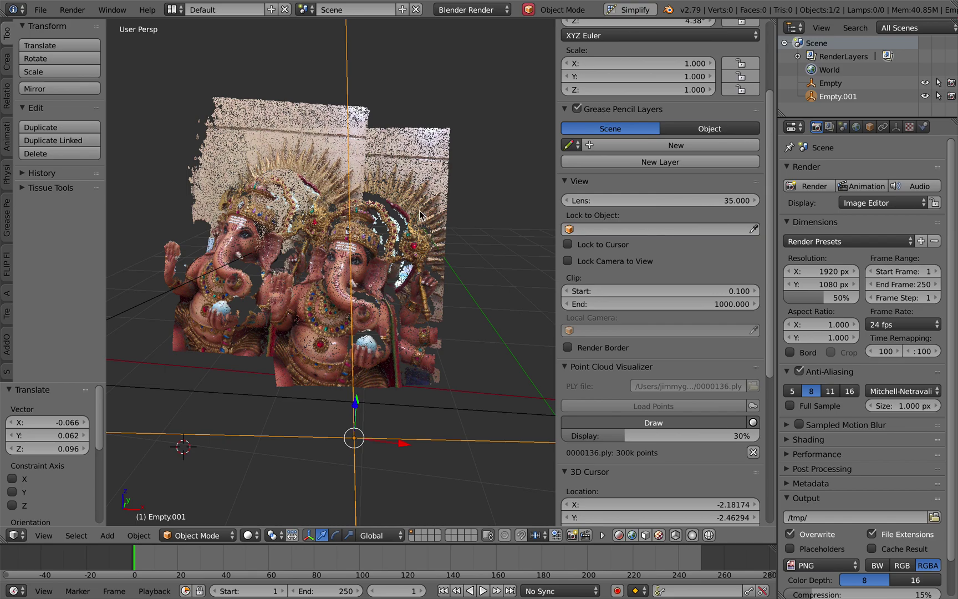
pyautogui.hscroll(-4, 321, 307)
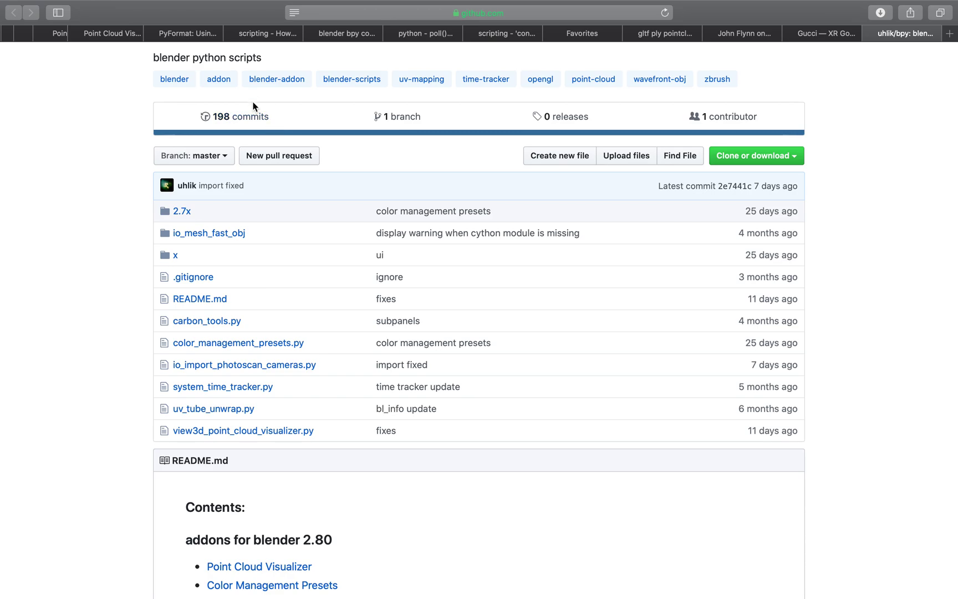
pyautogui.scroll(3, 253, 105)
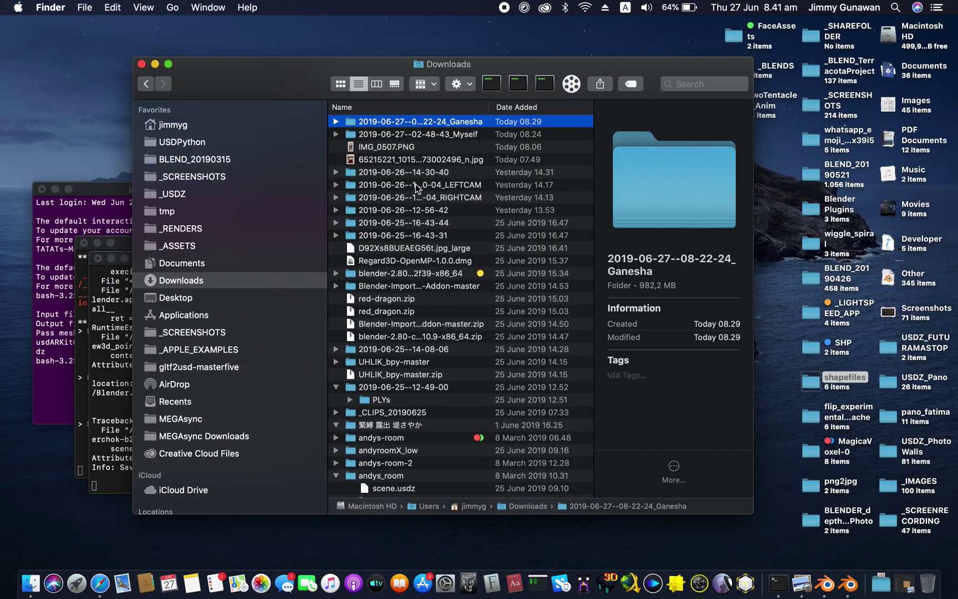
pyautogui.doubleClick(399, 122)
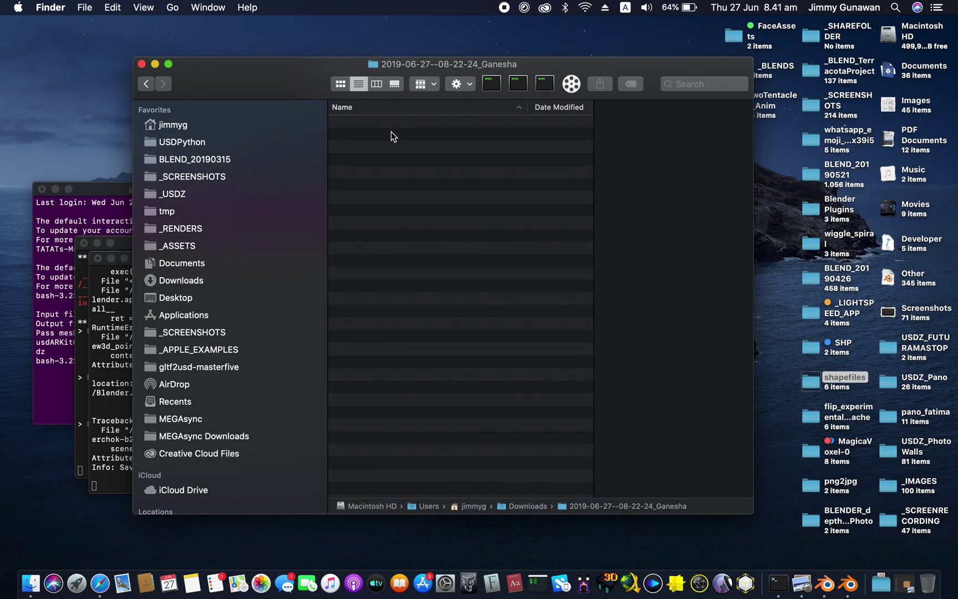
pyautogui.click(392, 135)
pyautogui.click(393, 123)
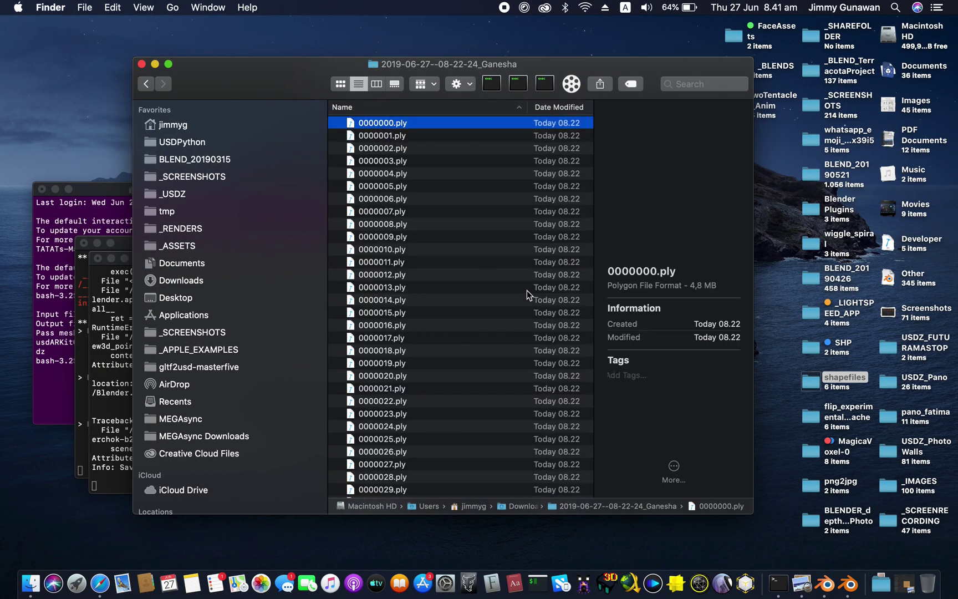
pyautogui.moveTo(743, 512); pyautogui.dragTo(792, 531)
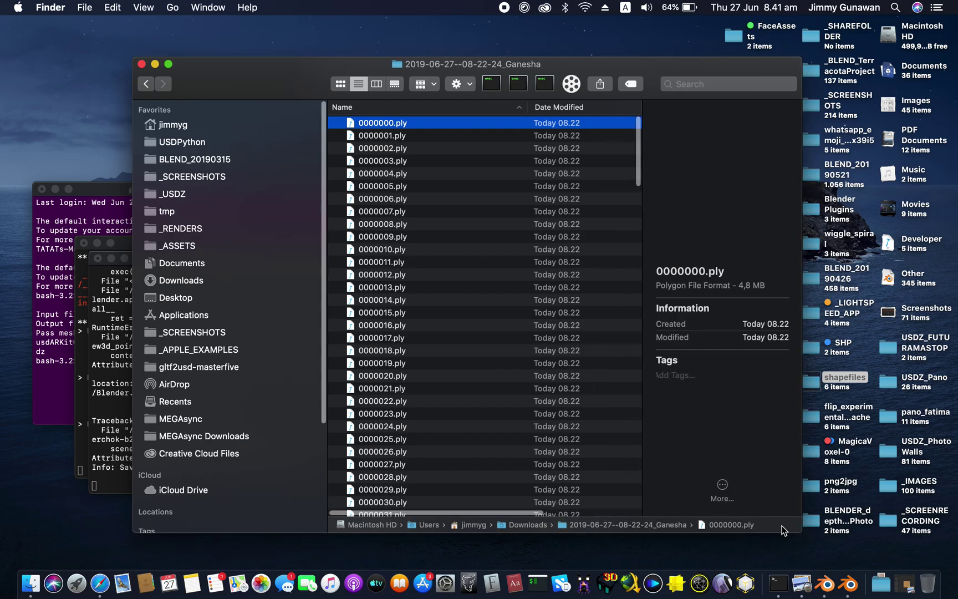
# - Look through the numbered PLY files beyond 0000016.ply in Finder, and switch to the Blender 2.80 scene
pyautogui.click(495, 332)
pyautogui.scroll(-20, 495, 333)
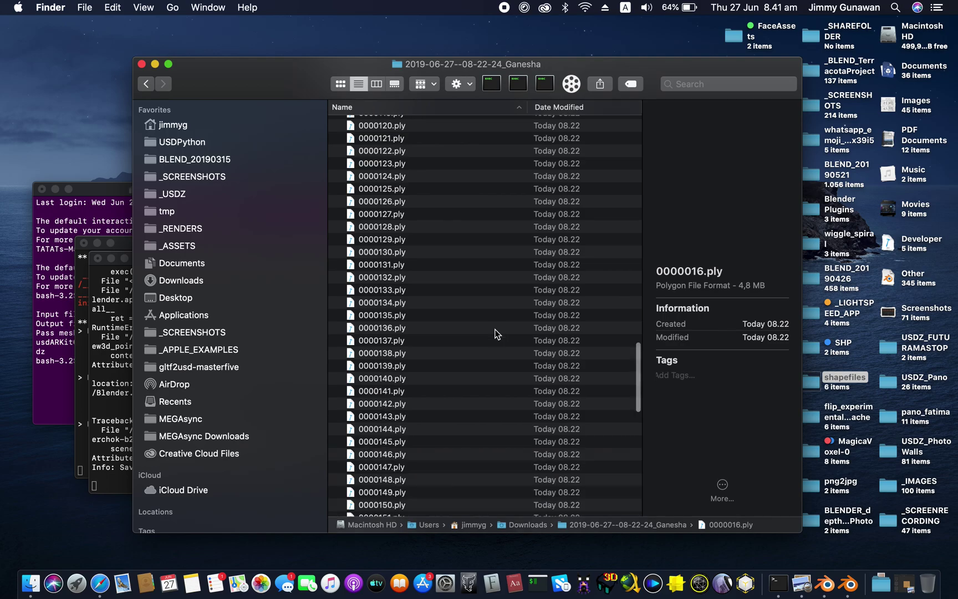
pyautogui.hotkey('ctrl', 'Right')
pyautogui.hotkey('ctrl', 'Right')
pyautogui.hotkey('ctrl', 'Right')
pyautogui.hotkey('ctrl', 'Left')
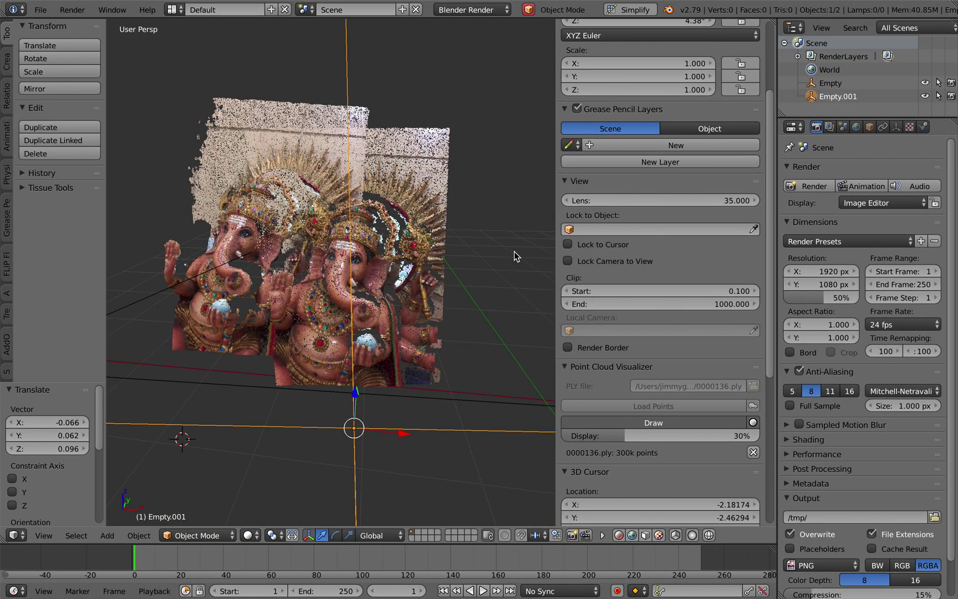
pyautogui.hotkey('ctrl', 'Right')
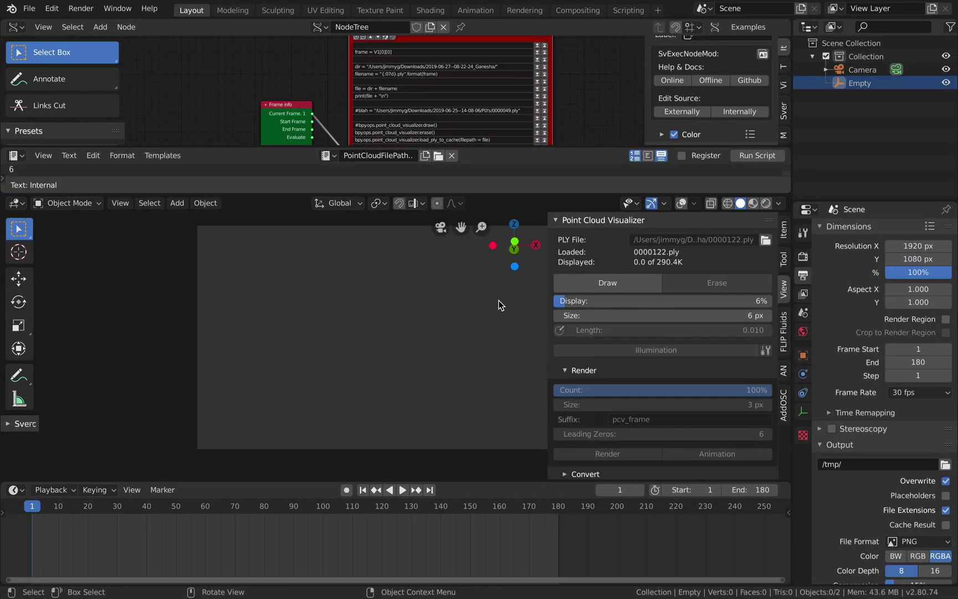
# - Draw the 0000122.ply point cloud in the viewport and start playing the animation
pyautogui.click(572, 285)
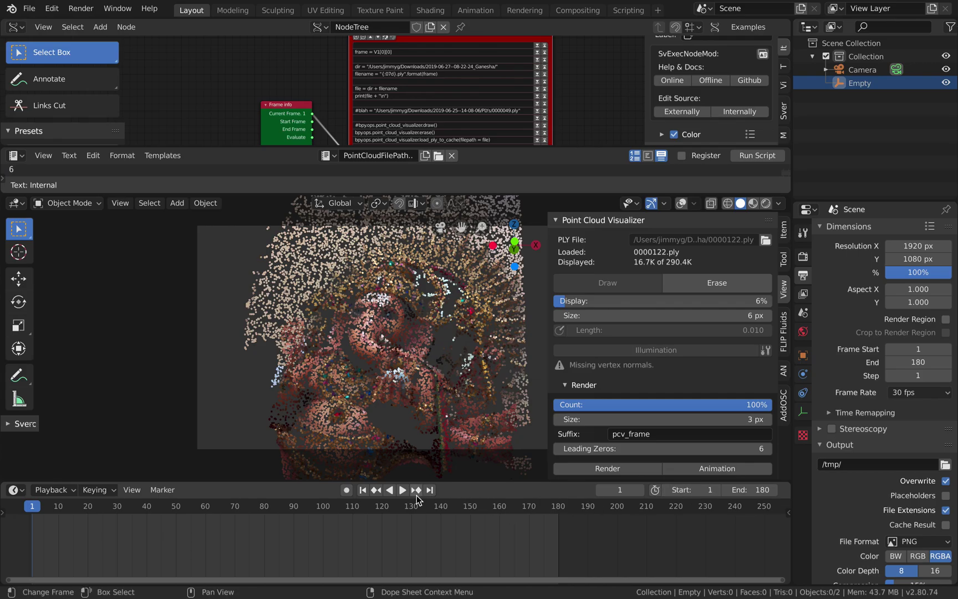
pyautogui.press('space')
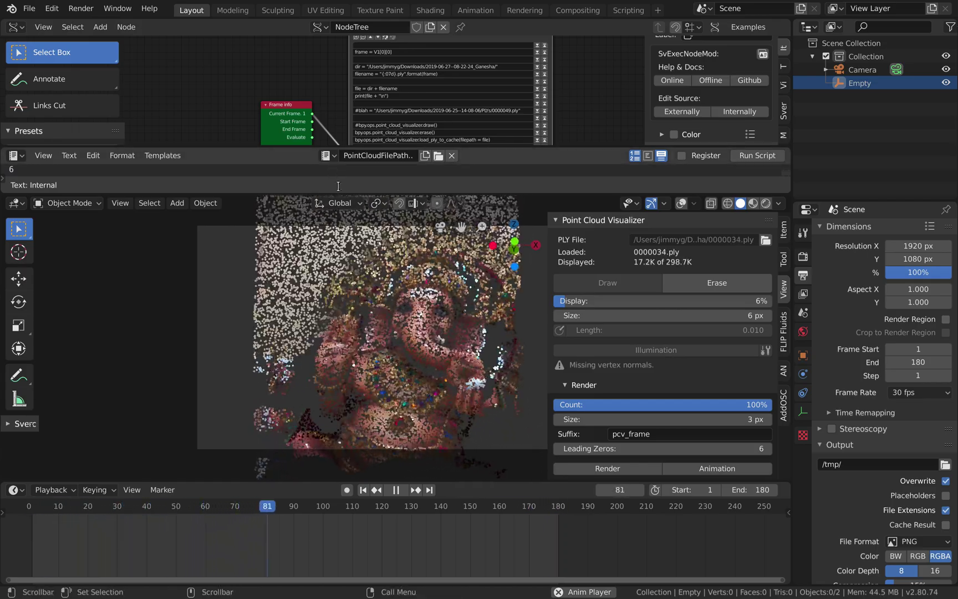
# - Set the point cloud's Display to 64% and its point Size to 1 px while the animation plays
pyautogui.moveTo(641, 406)
pyautogui.mouseDown()
pyautogui.moveTo(584, 406)
pyautogui.moveTo(641, 406)
pyautogui.mouseUp()
pyautogui.moveTo(716, 300); pyautogui.dragTo(792, 301)
pyautogui.moveTo(641, 300); pyautogui.dragTo(693, 301)
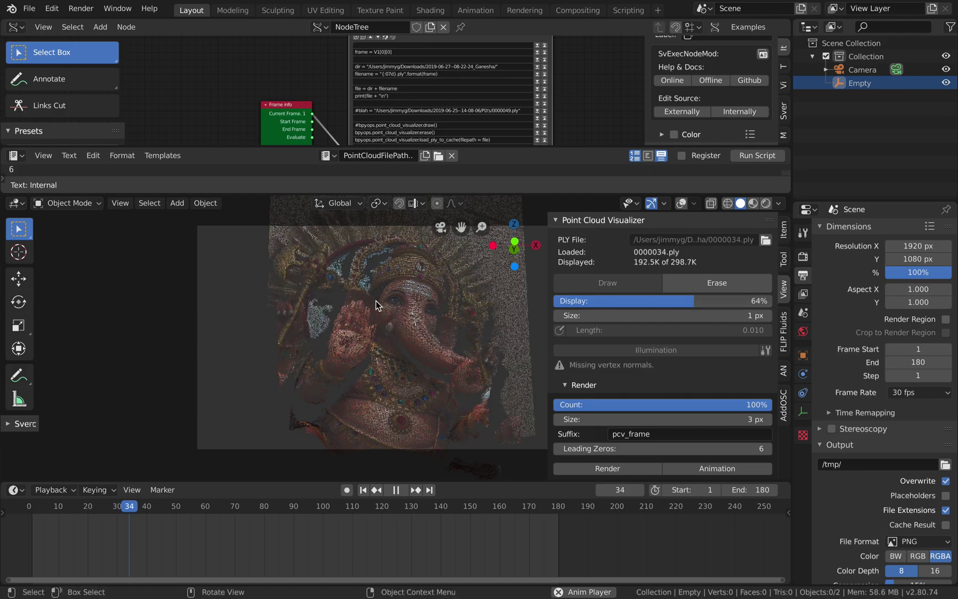
pyautogui.moveTo(572, 317)
pyautogui.mouseDown()
pyautogui.moveTo(580, 317)
pyautogui.moveTo(572, 316)
pyautogui.mouseUp()
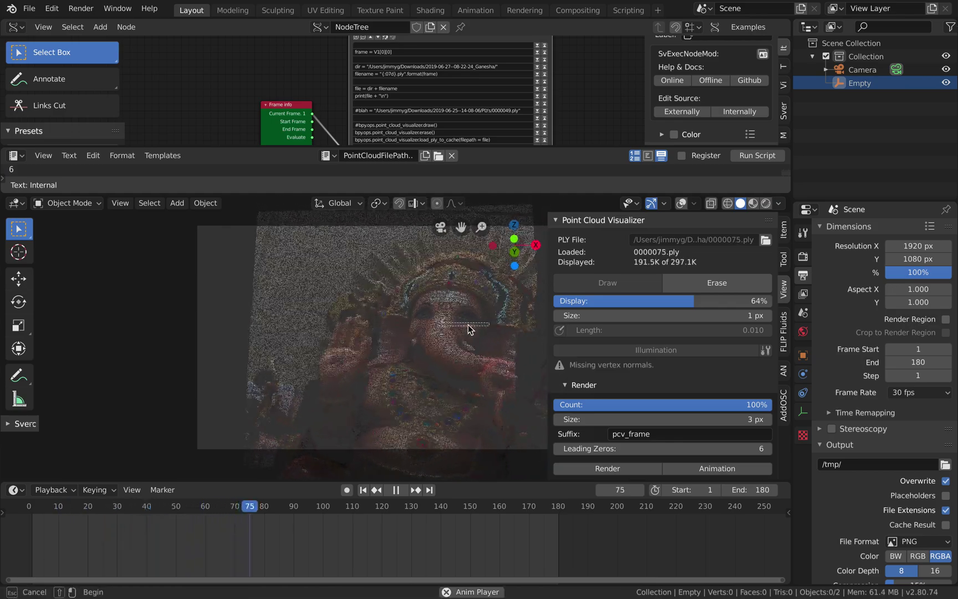
# - Stop playback, replay briefly from the first frame up to frame 35, and redraw the point cloud
pyautogui.click(396, 489)
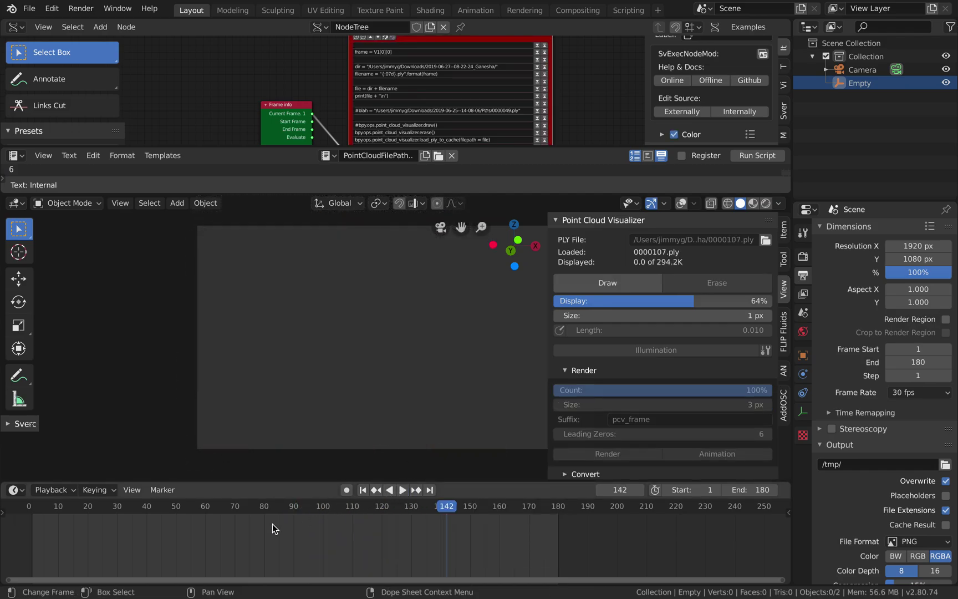
pyautogui.click(365, 489)
pyautogui.click(402, 489)
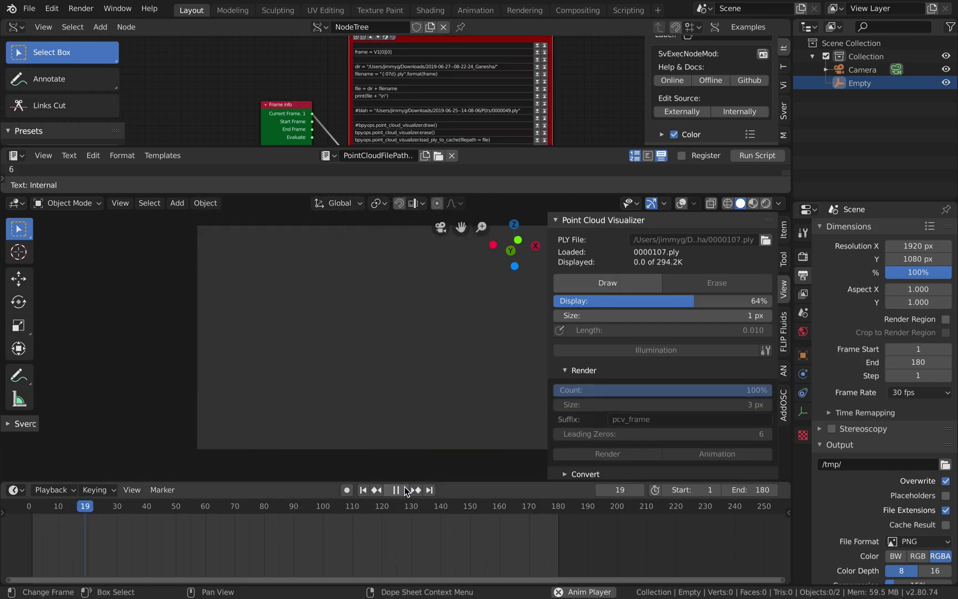
pyautogui.click(406, 490)
pyautogui.click(577, 285)
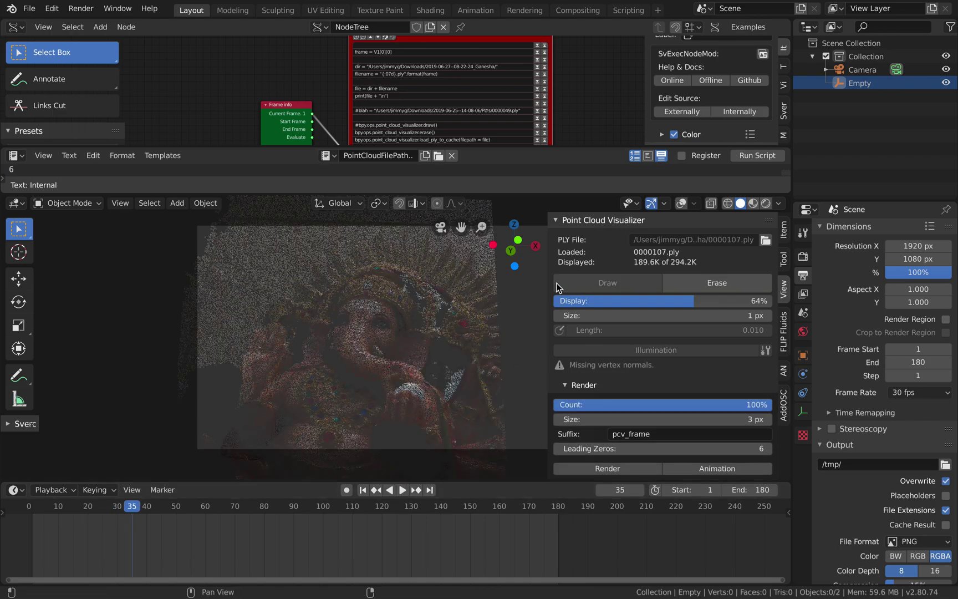
# - Play the animation from the first frame again and redraw the point cloud during playback
pyautogui.click(363, 489)
pyautogui.click(402, 490)
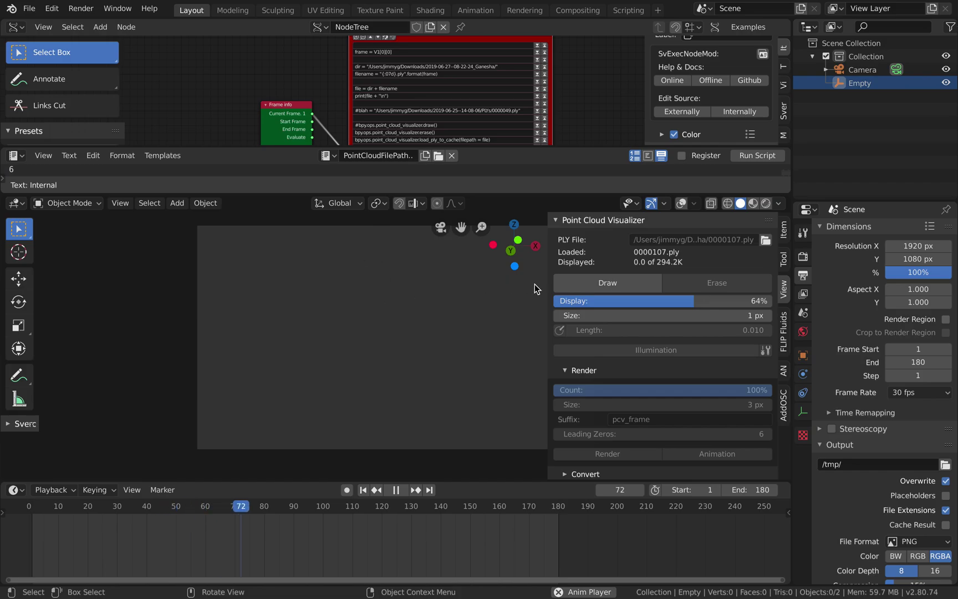
pyautogui.click(569, 285)
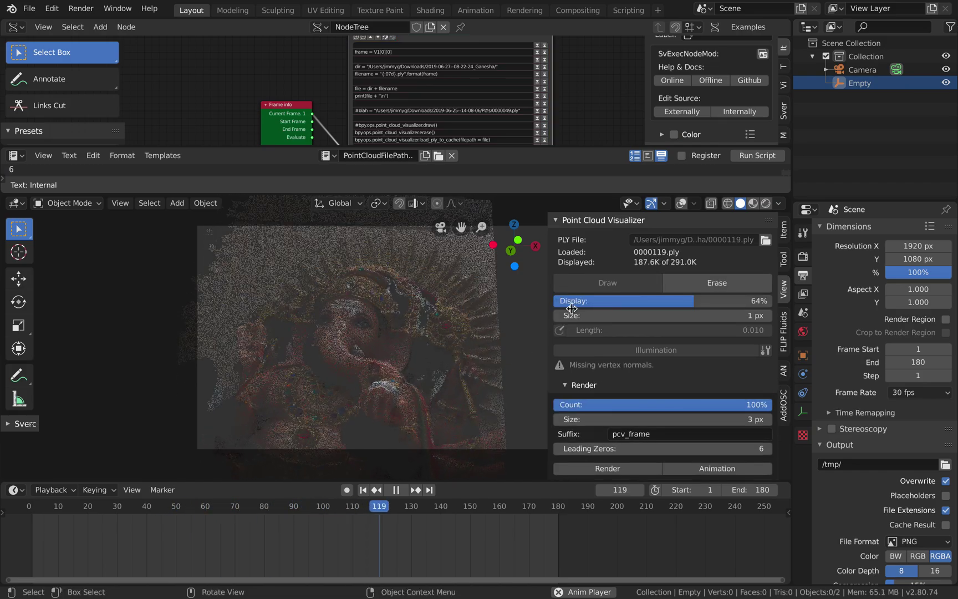
# - Stop playback at frame 144 and start the Point Cloud Visualizer's animation render
pyautogui.press('space')
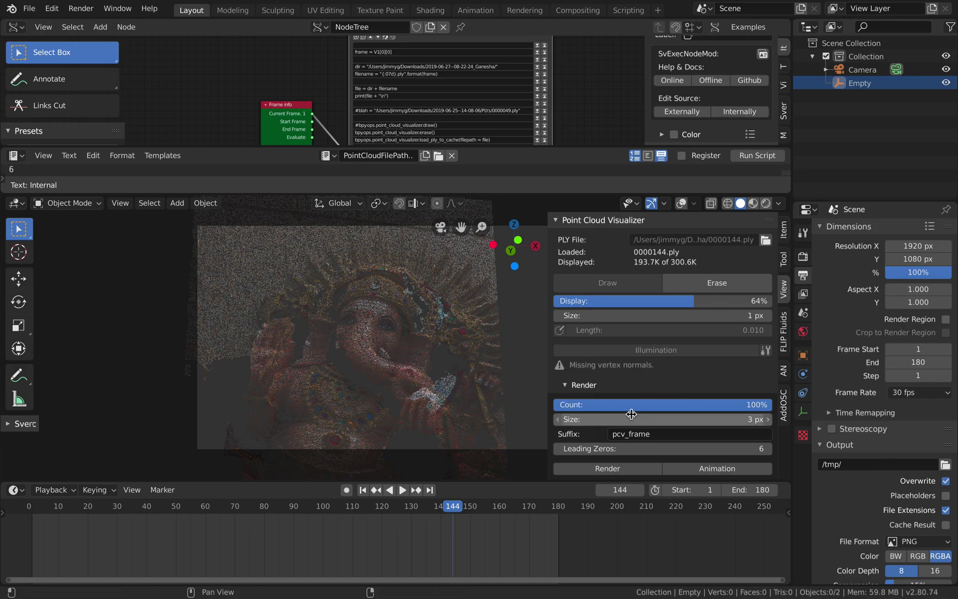
pyautogui.scroll(-3, 673, 409)
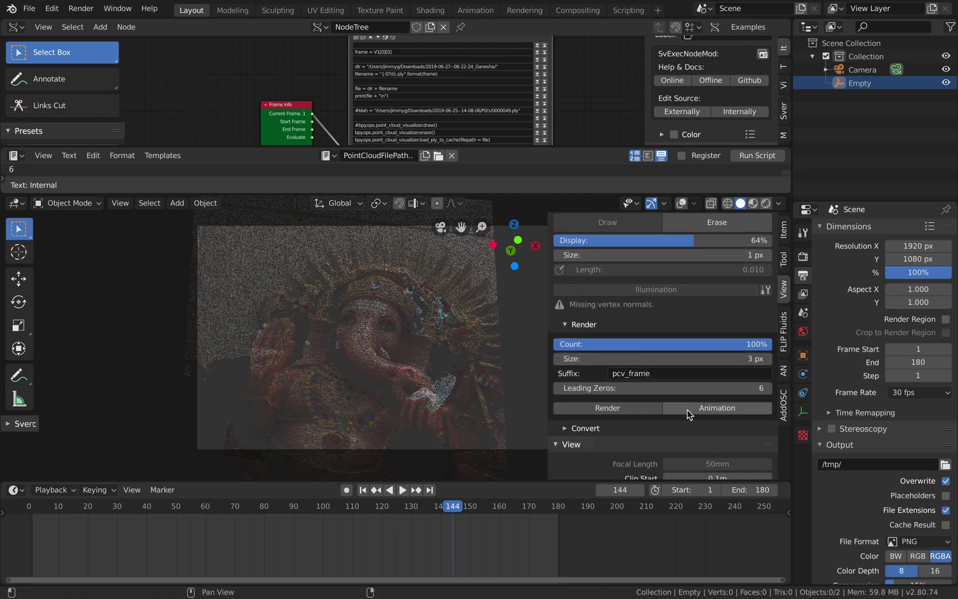
pyautogui.click(690, 409)
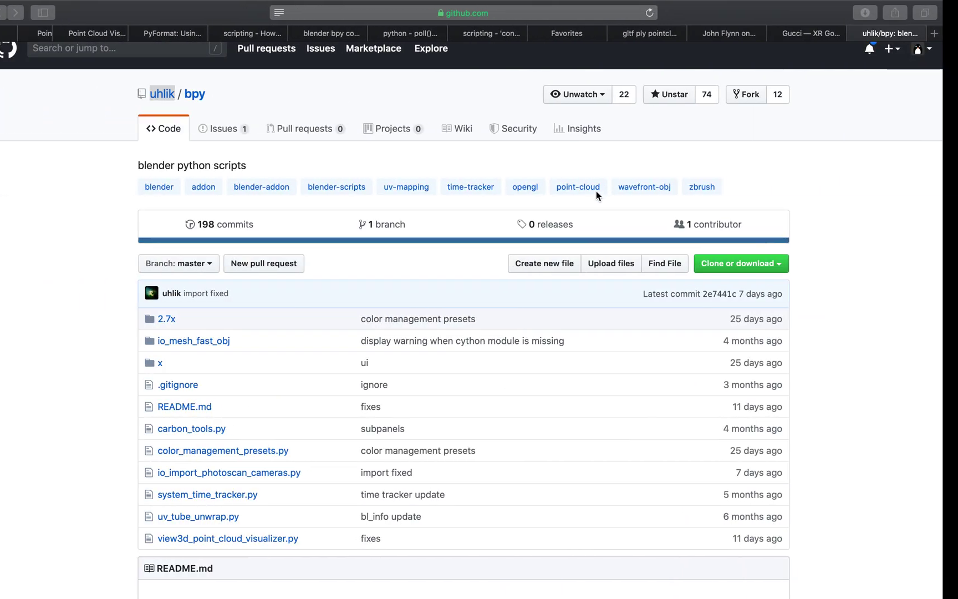
# - Launch a new Blender 2.80 instance from Finder, open the recent file pointcloudvisualizer_015.blend, and draw its point cloud
pyautogui.hotkey('ctrl', 'Left')
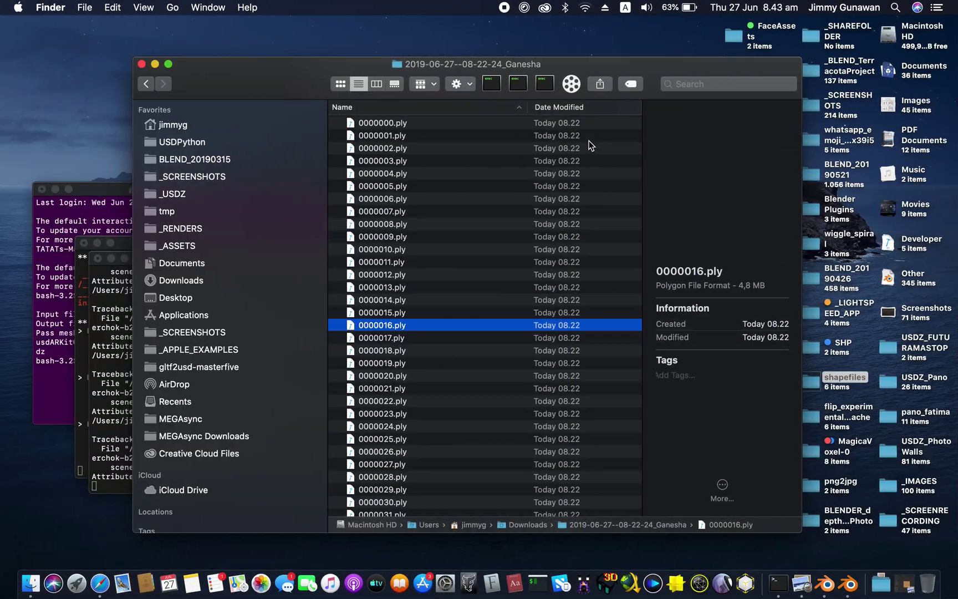
pyautogui.click(541, 84)
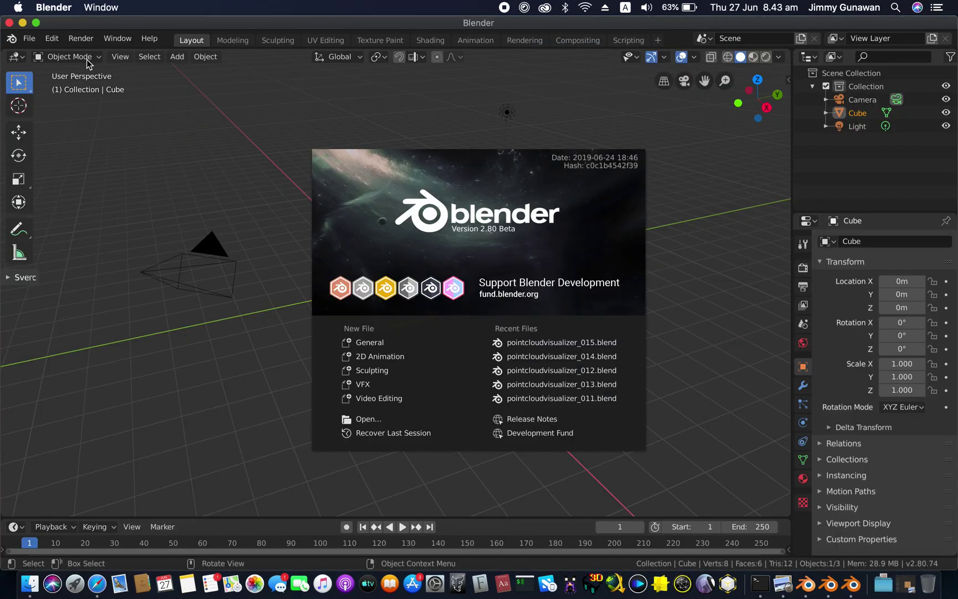
pyautogui.click(87, 62)
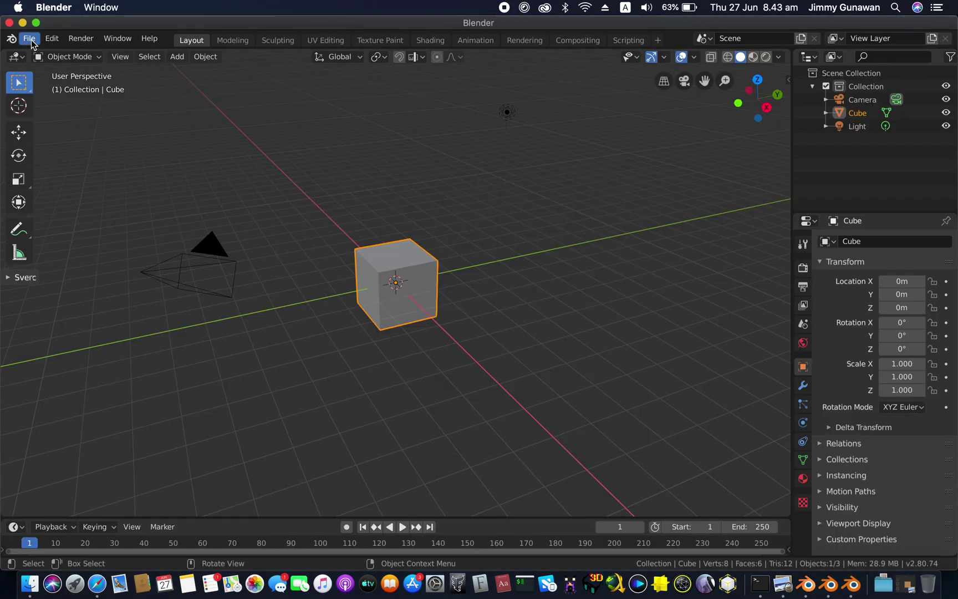
pyautogui.click(28, 38)
pyautogui.moveTo(67, 80)
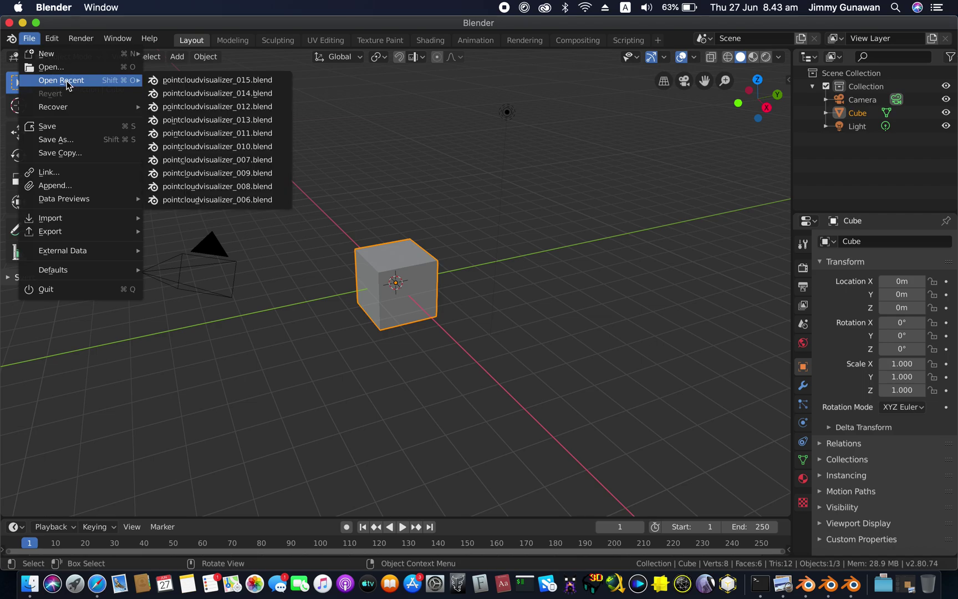
pyautogui.click(167, 81)
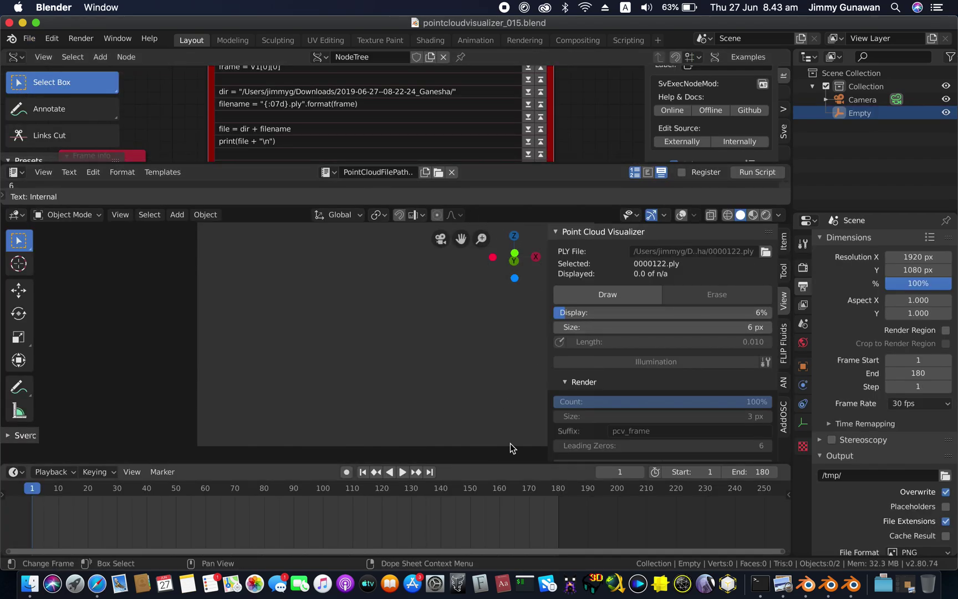
pyautogui.click(588, 294)
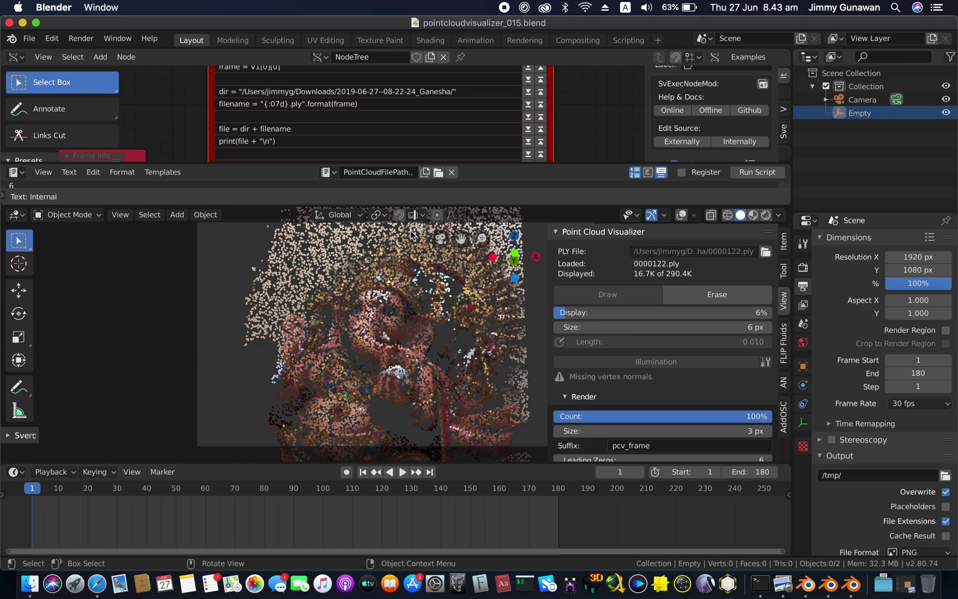
# - Reframe the script node to show its folder and filename lines, and enlarge the text editor to reveal the whole script
pyautogui.moveTo(473, 187); pyautogui.dragTo(475, 225)
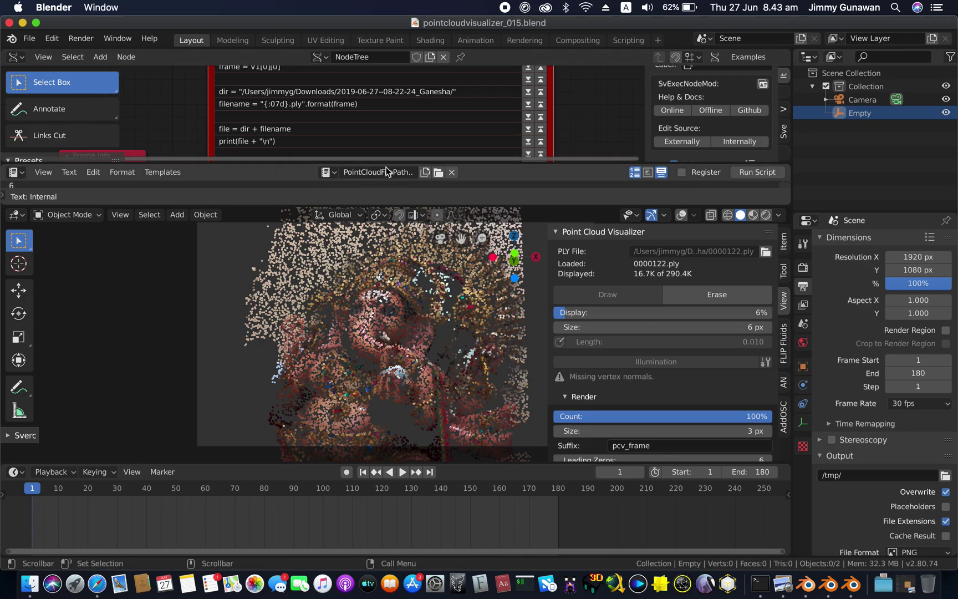
pyautogui.moveTo(648, 118); pyautogui.dragTo(769, 119)
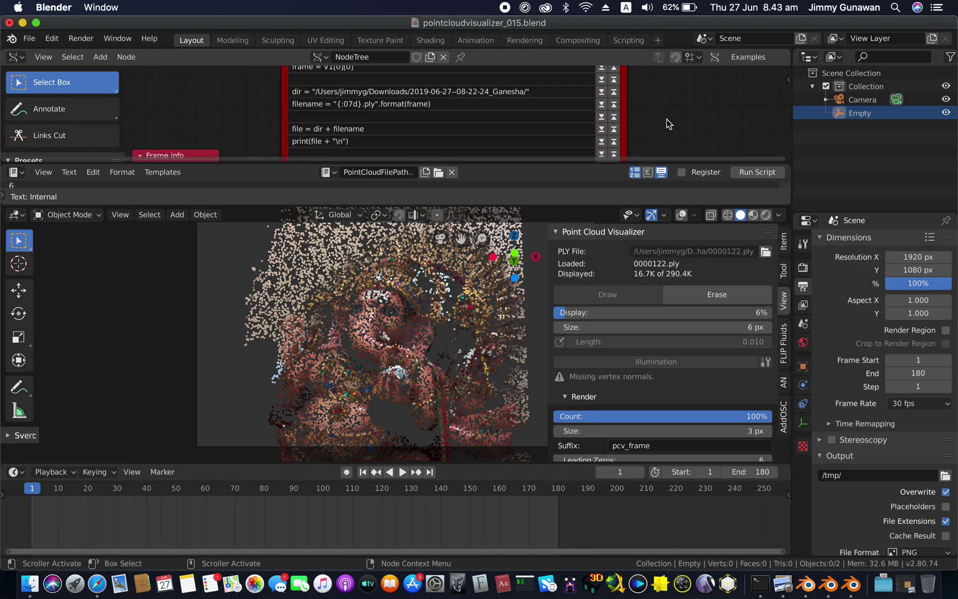
pyautogui.scroll(-1, 666, 120)
pyautogui.scroll(-1, 666, 120)
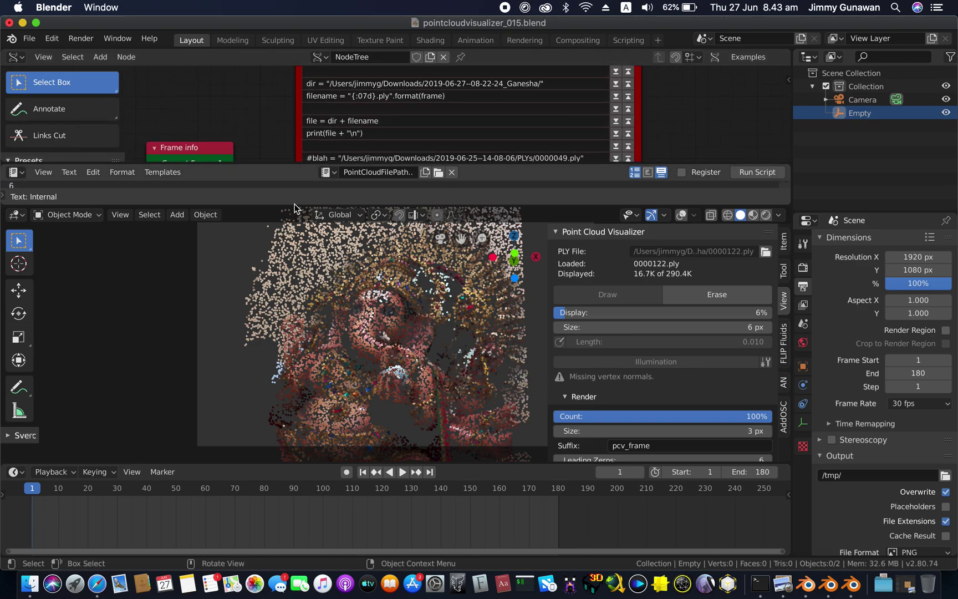
pyautogui.moveTo(294, 205); pyautogui.dragTo(308, 424)
pyautogui.scroll(2, 249, 283)
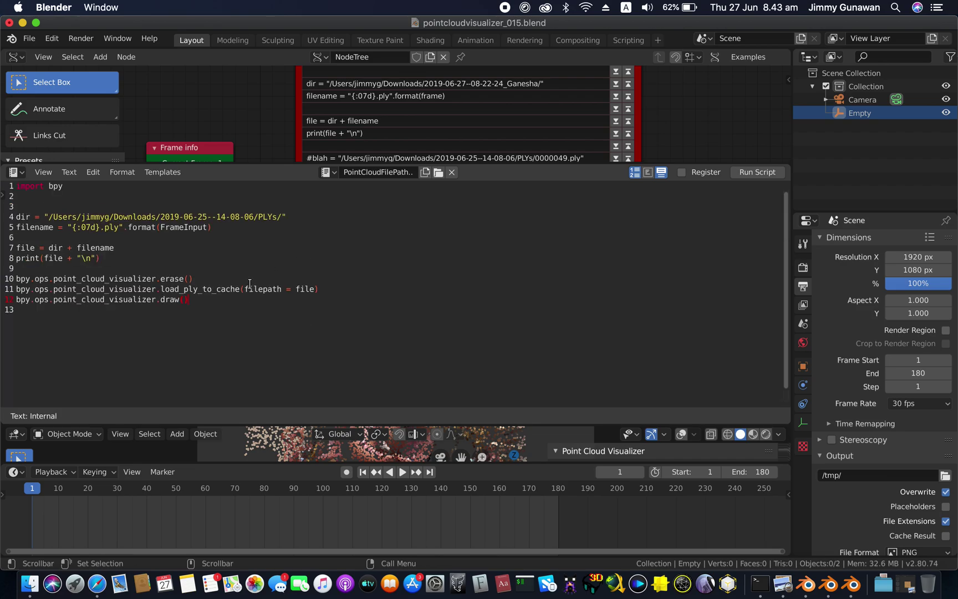
# - Examine the script's bpy import, PLY folder path and filename format lines by highlighting them
pyautogui.moveTo(208, 329); pyautogui.dragTo(19, 189)
pyautogui.click(68, 188)
pyautogui.moveTo(69, 185); pyautogui.dragTo(5, 188)
pyautogui.moveTo(64, 217); pyautogui.dragTo(271, 224)
pyautogui.click(269, 223)
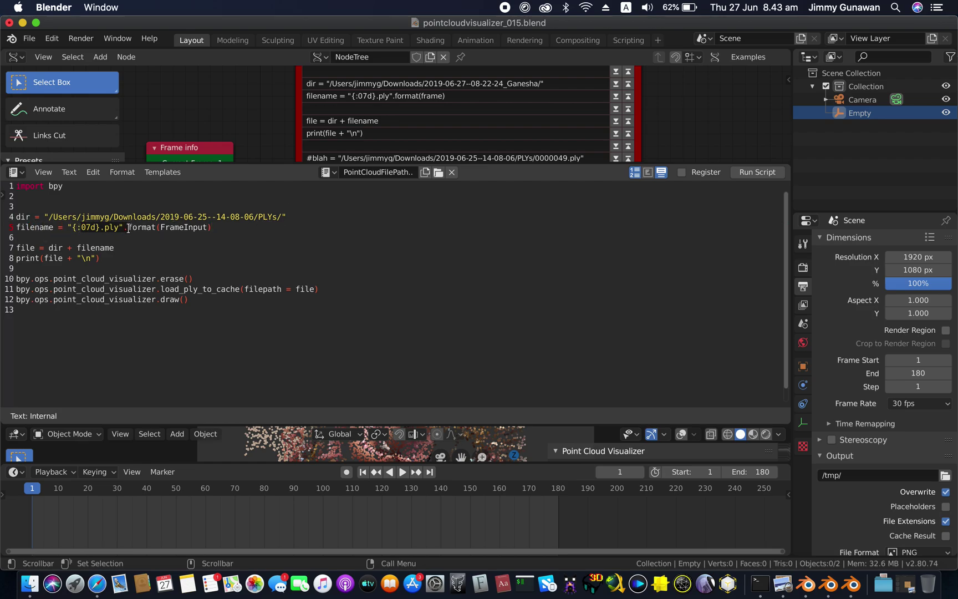
pyautogui.click(177, 217)
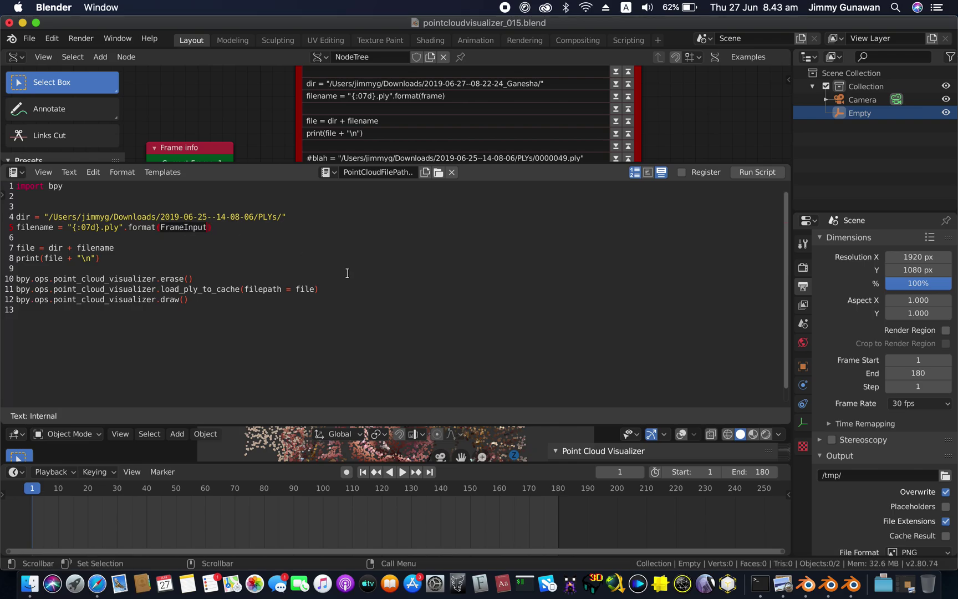
# - Make the Blender window full screen, and check the seven-digit PLY file names in the Ganesha folder in Finder
pyautogui.click(36, 22)
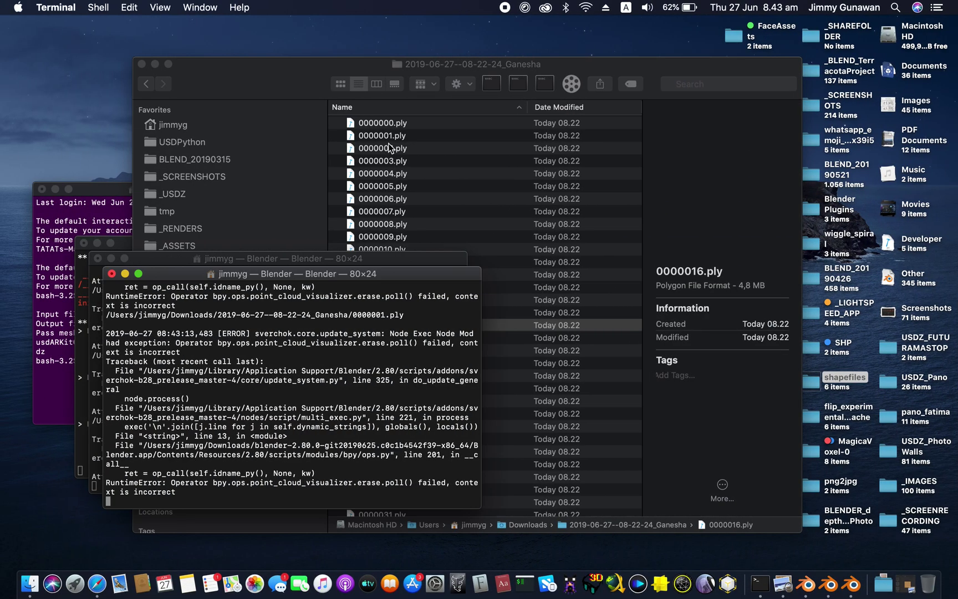
pyautogui.click(392, 148)
pyautogui.click(391, 233)
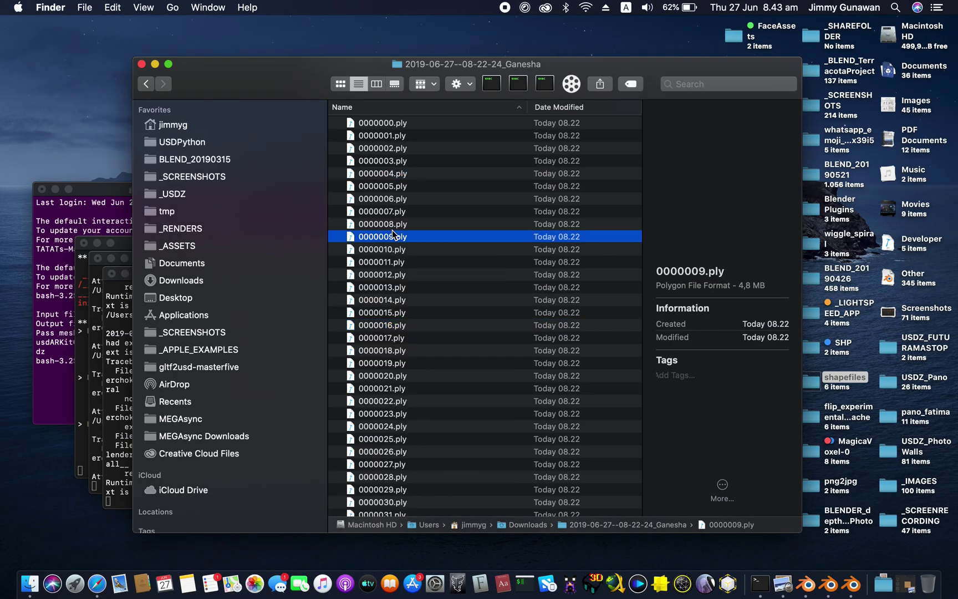
pyautogui.click(395, 300)
pyautogui.click(395, 337)
pyautogui.click(401, 249)
# - Switch back to Blender and examine the script's erase, load_ply_to_cache and draw calls by highlighting them
pyautogui.hotkey('ctrl', 'Right')
pyautogui.click(133, 237)
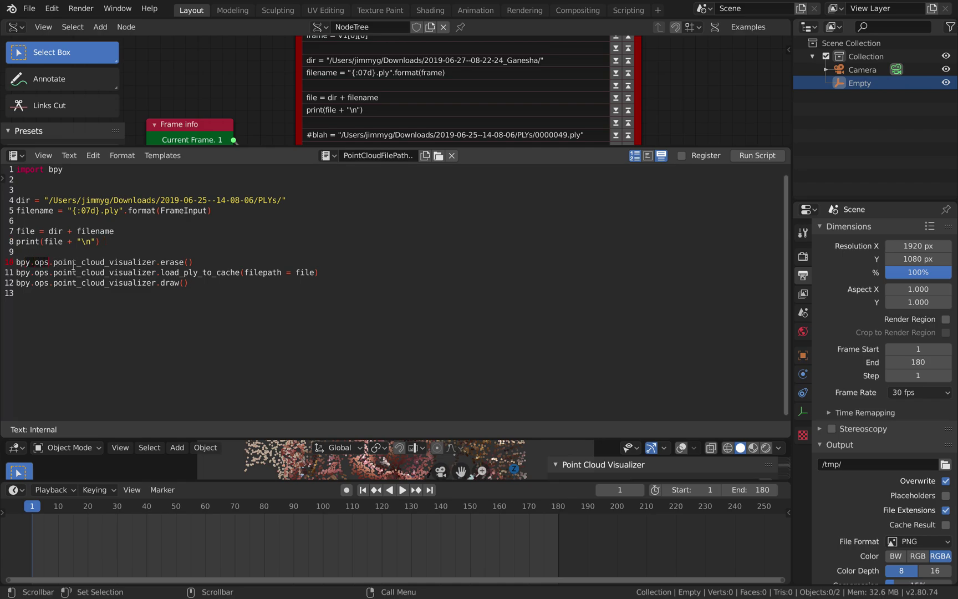
pyautogui.click(189, 282)
pyautogui.moveTo(194, 291); pyautogui.dragTo(44, 258)
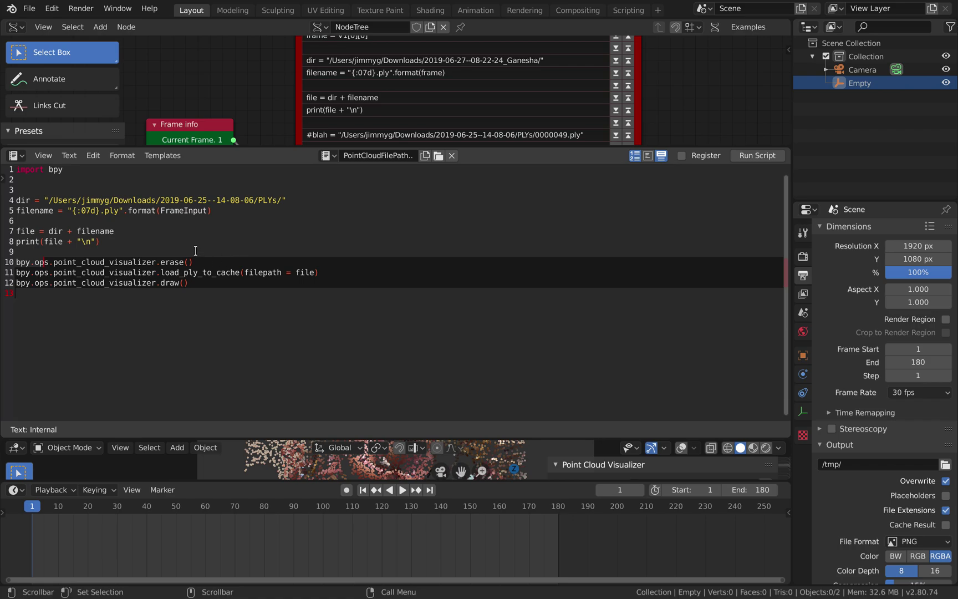
pyautogui.click(155, 243)
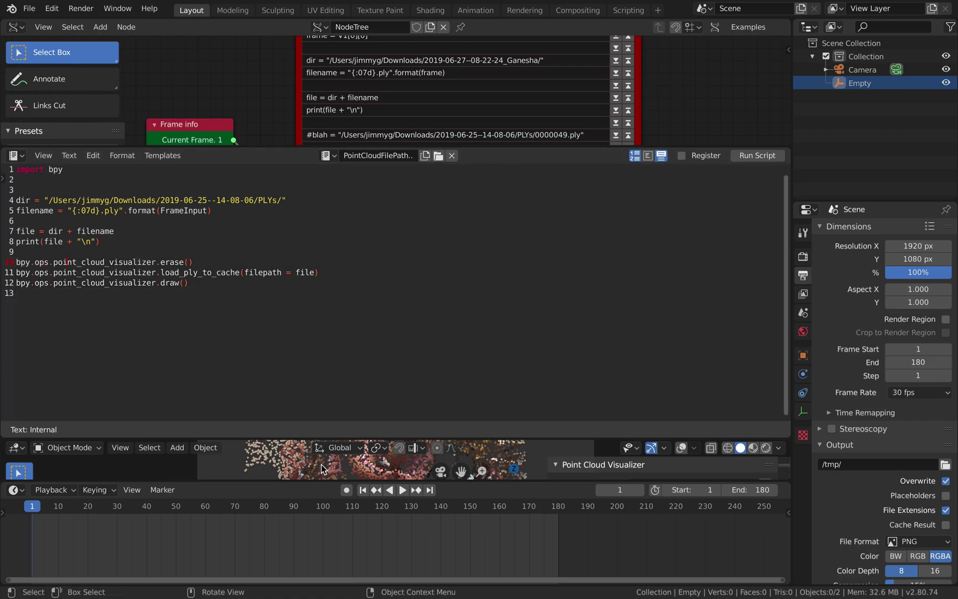
# - Shrink the text editor to uncover the 3D view, then play the point cloud sequence and stop at frame 61
pyautogui.moveTo(309, 439); pyautogui.dragTo(313, 303)
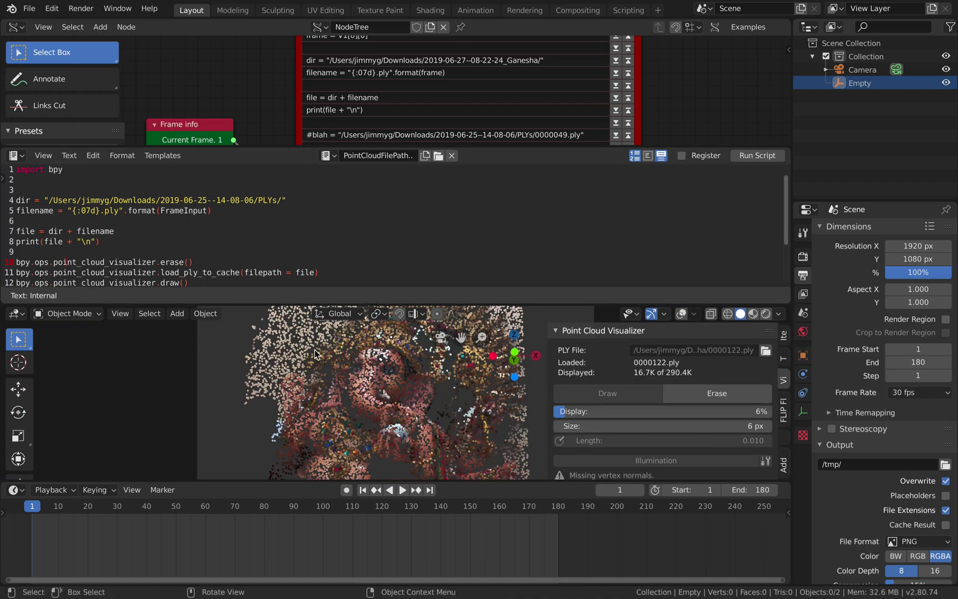
pyautogui.click(402, 490)
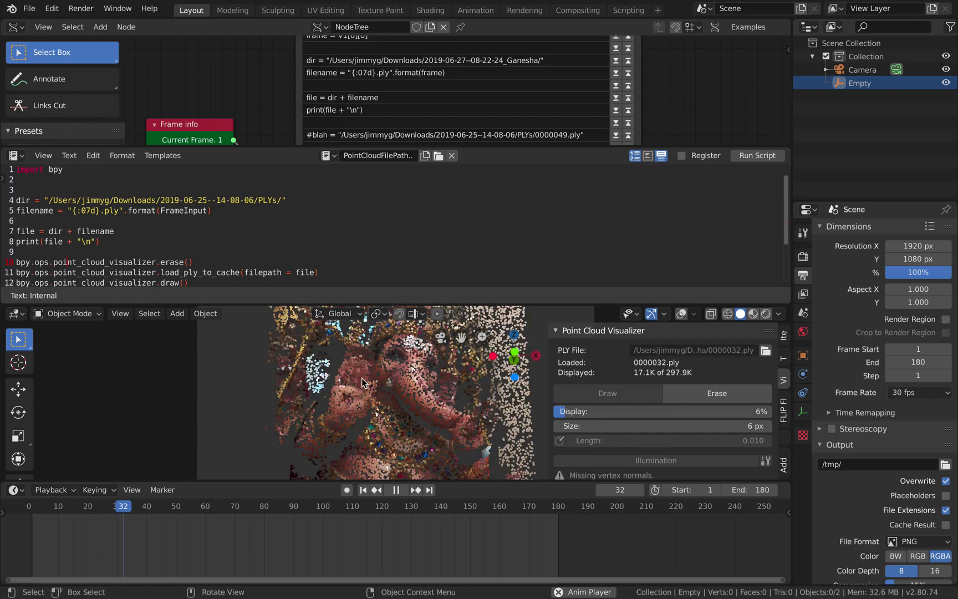
pyautogui.click(395, 490)
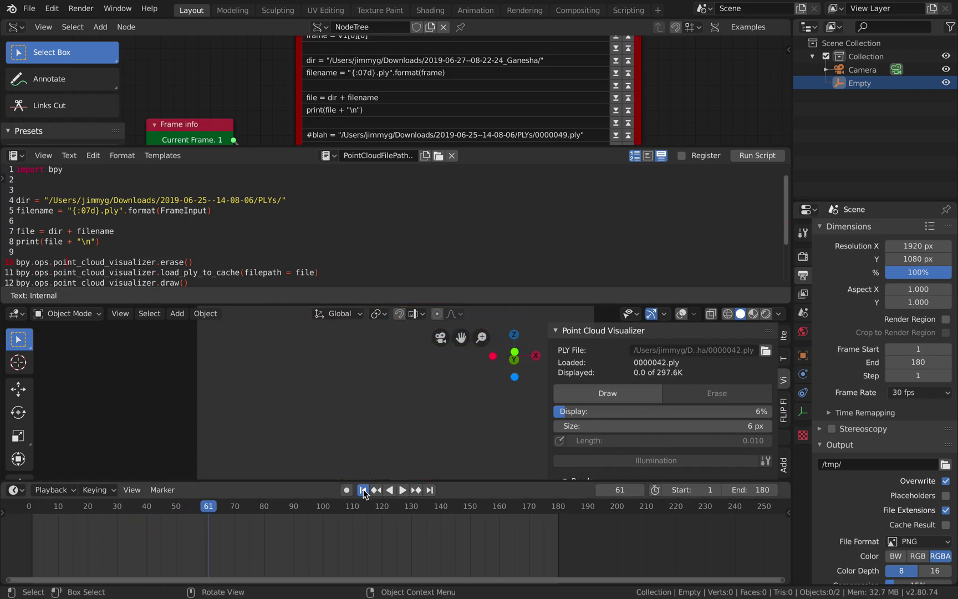
# - Play the sequence from the first frame, stop at frame 31 and draw the point cloud
pyautogui.click(362, 489)
pyautogui.click(402, 489)
pyautogui.click(399, 490)
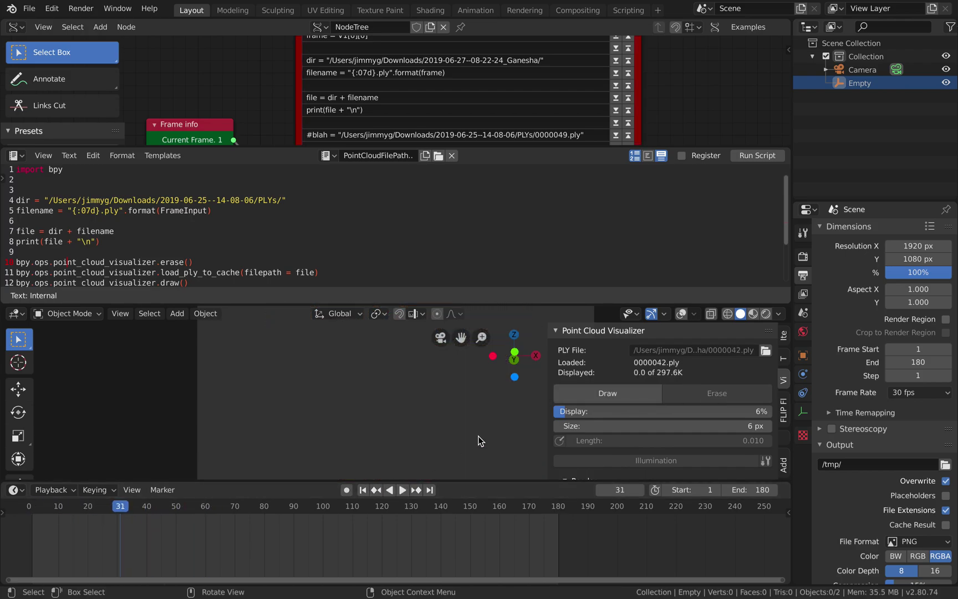
pyautogui.click(571, 394)
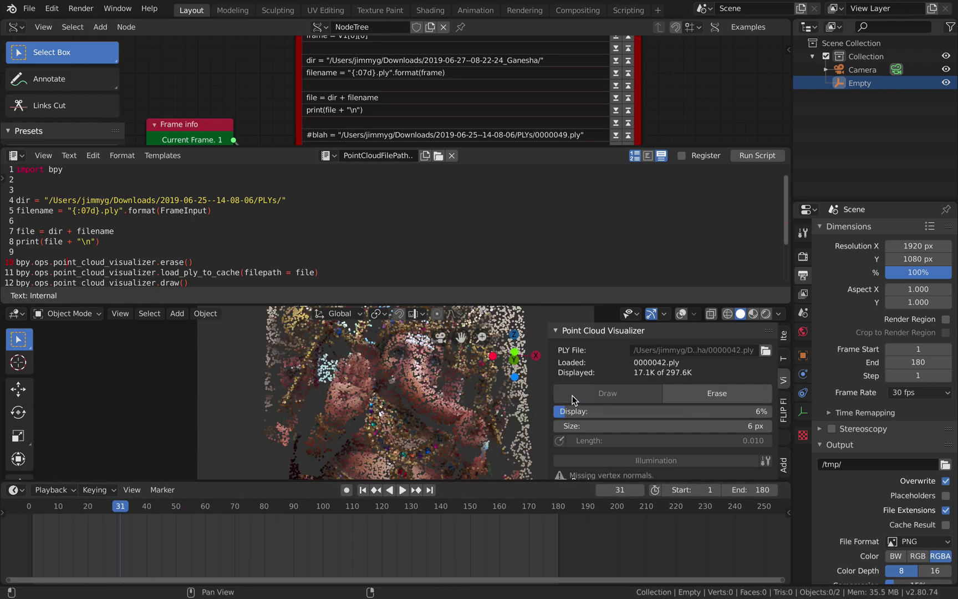
# - Resume playback to animate the drawn point cloud, and stop it at frame 91
pyautogui.click(403, 490)
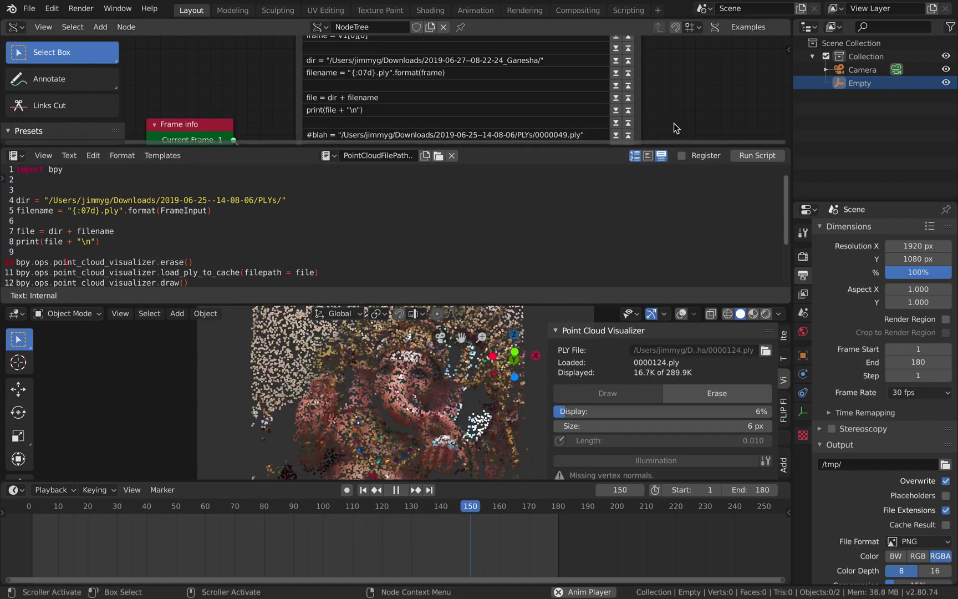
pyautogui.click(609, 281)
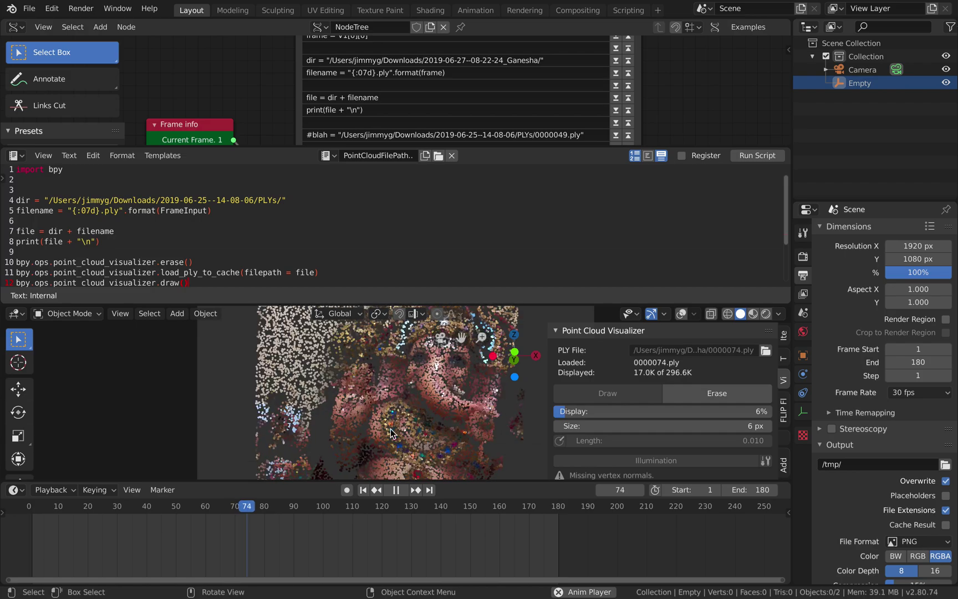
pyautogui.click(395, 491)
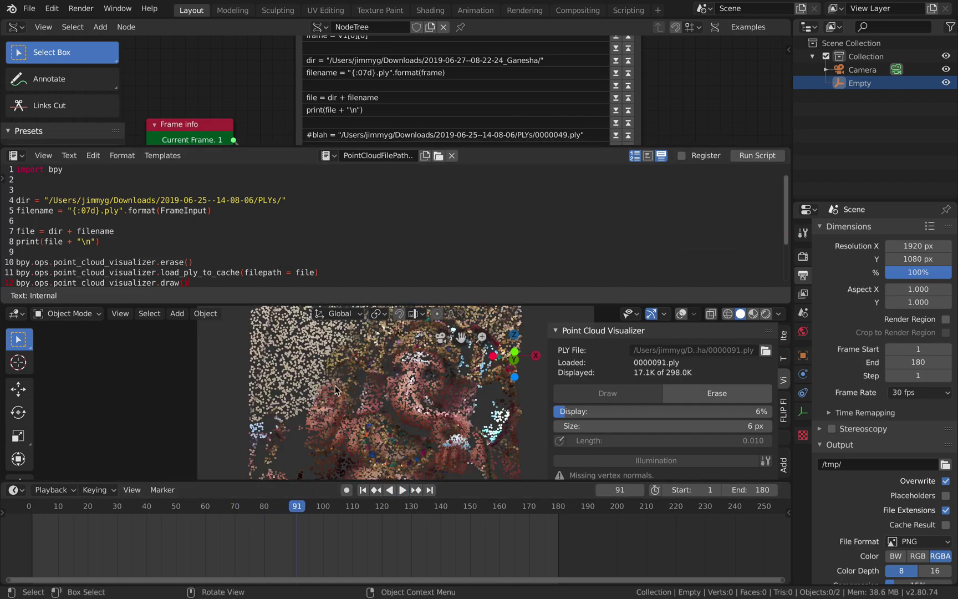
# - Enlarge the node editor downward and move the Frame info and Exec Node Mod nodes slightly upward
pyautogui.moveTo(274, 148); pyautogui.dragTo(275, 217)
pyautogui.press('Home')
pyautogui.click(242, 101)
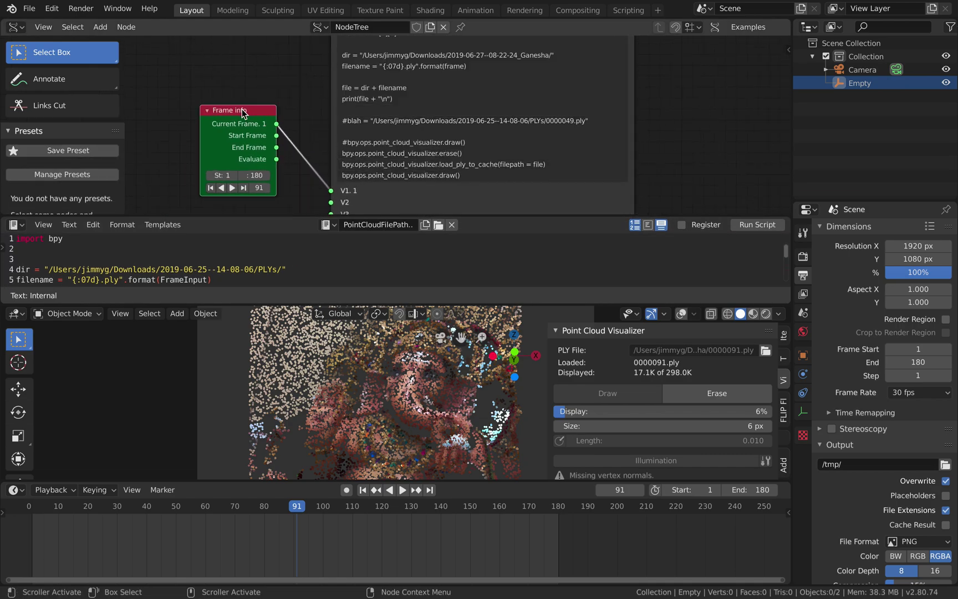
pyautogui.moveTo(241, 100)
pyautogui.mouseDown()
pyautogui.moveTo(224, 80)
pyautogui.moveTo(233, 83)
pyautogui.mouseUp()
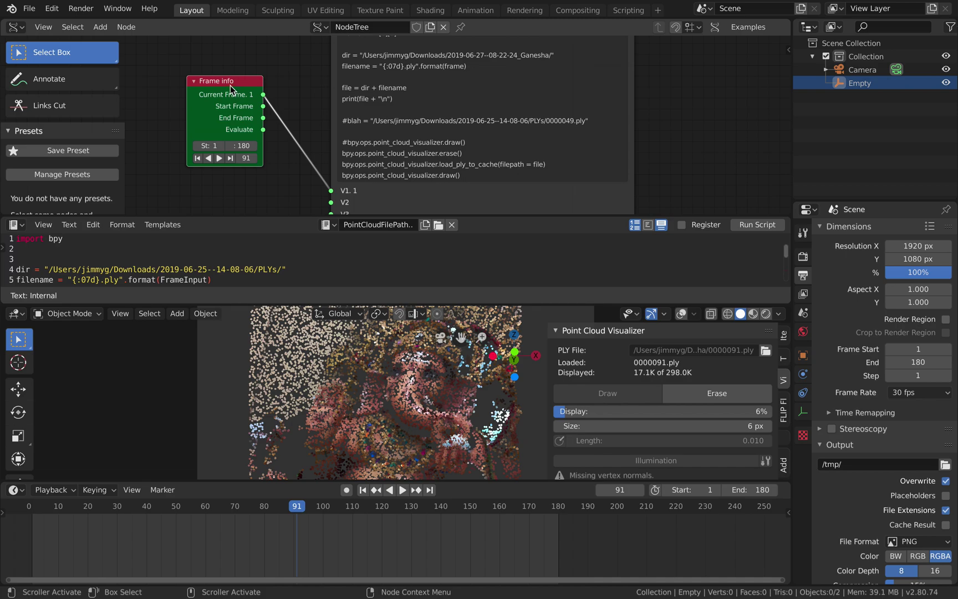
pyautogui.scroll(5, 223, 84)
pyautogui.hscroll(2, 223, 83)
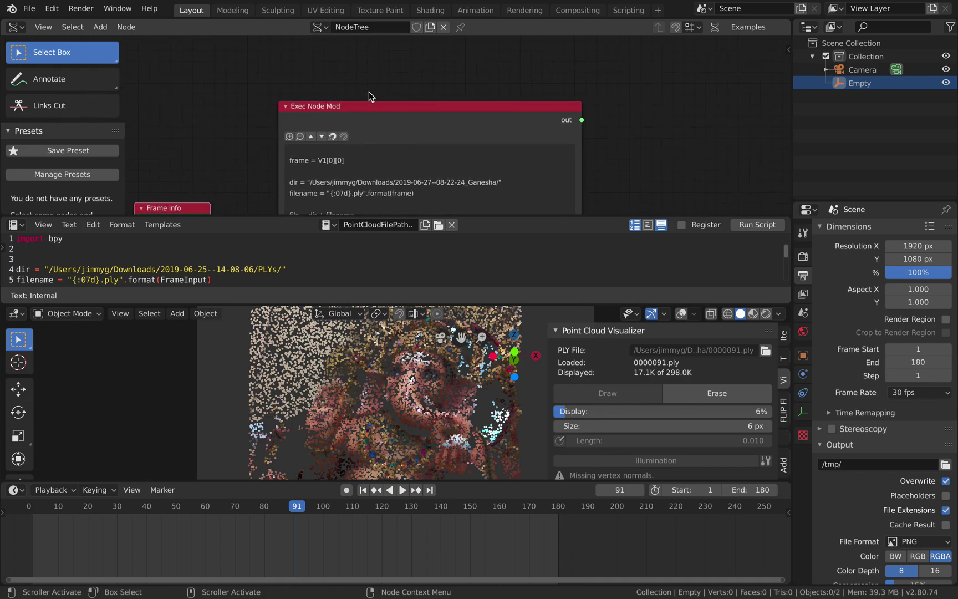
pyautogui.moveTo(383, 105); pyautogui.dragTo(403, 61)
# - Examine the PointCloudFilePath script from its import line down to the erase, load and draw calls
pyautogui.click(253, 260)
pyautogui.scroll(-4, 253, 261)
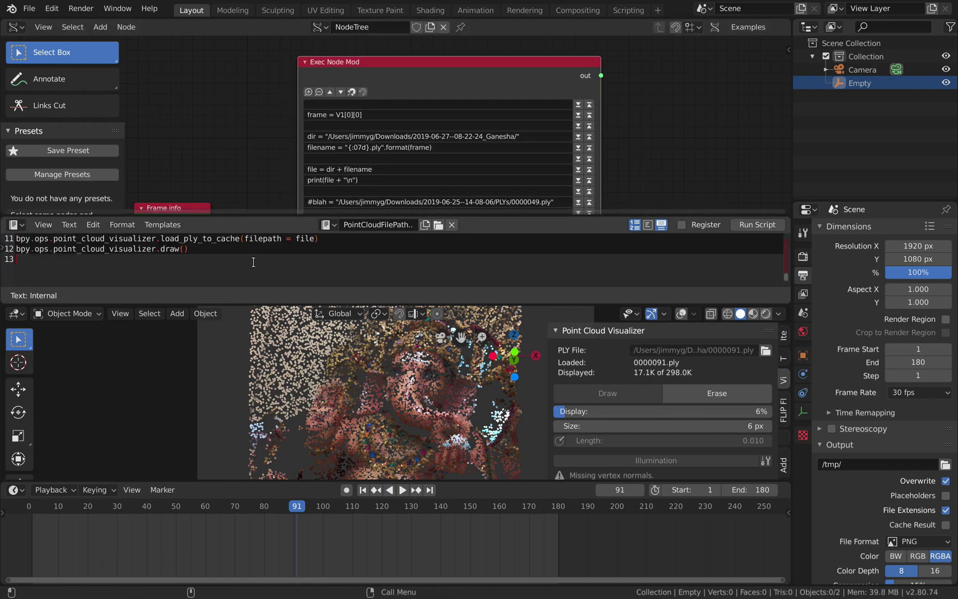
pyautogui.click(195, 260)
pyautogui.scroll(3, 189, 252)
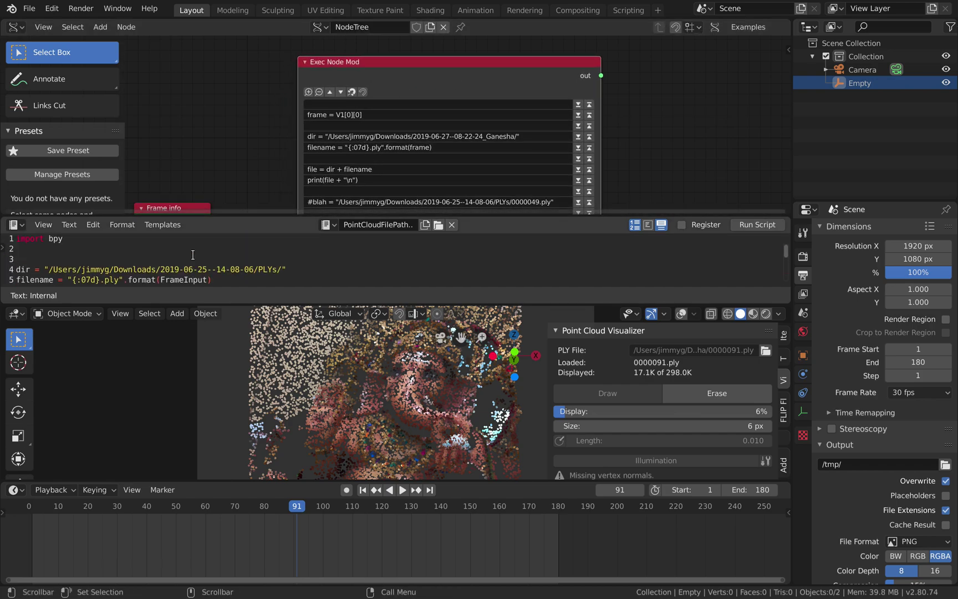
pyautogui.scroll(-2, 172, 244)
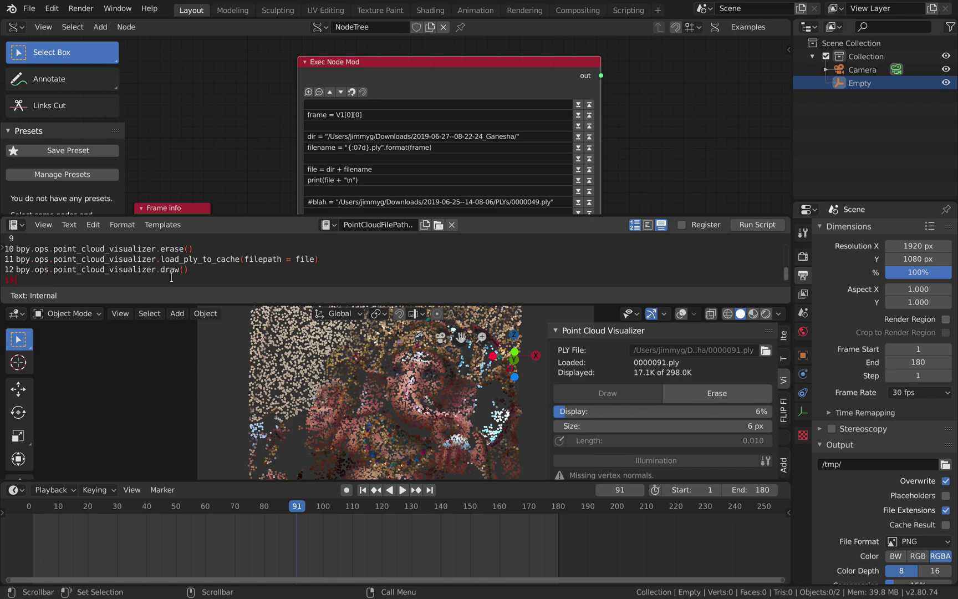
# - Erase and redraw the point cloud four times in Point Cloud Visualizer, leaving it drawn
pyautogui.click(697, 393)
pyautogui.click(624, 390)
pyautogui.click(703, 399)
pyautogui.click(637, 391)
pyautogui.click(693, 392)
pyautogui.click(629, 394)
pyautogui.click(693, 393)
pyautogui.click(651, 395)
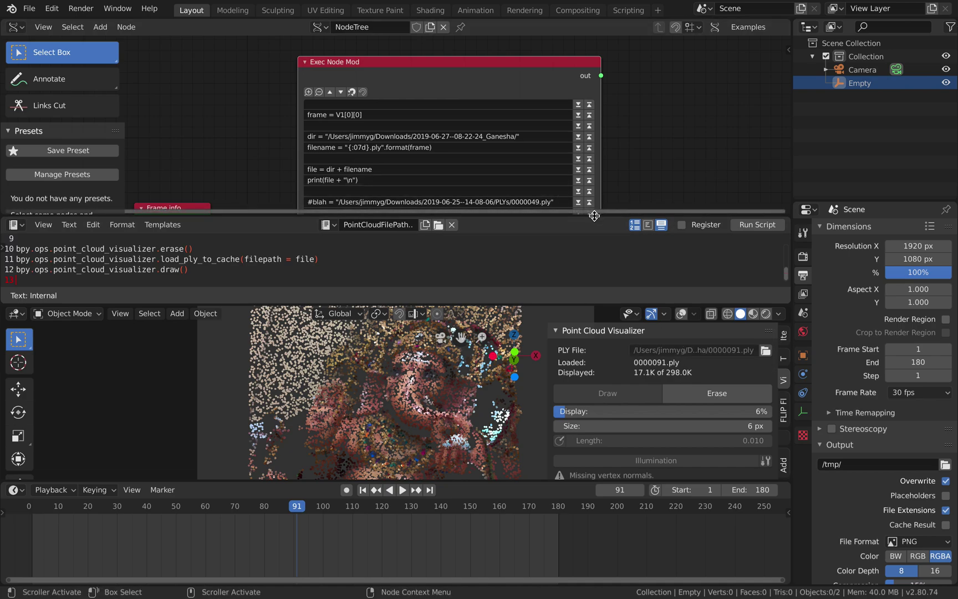
# - Enlarge the node editor further and clear the commented-out #blah path line in the Exec Node Mod node
pyautogui.moveTo(596, 215); pyautogui.dragTo(603, 269)
pyautogui.press('Home')
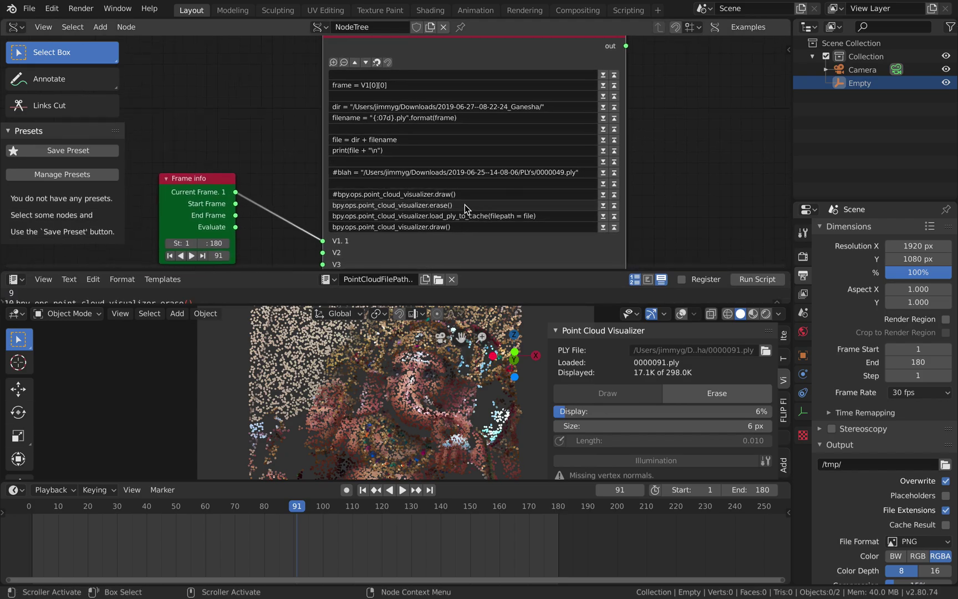
pyautogui.scroll(4, 409, 116)
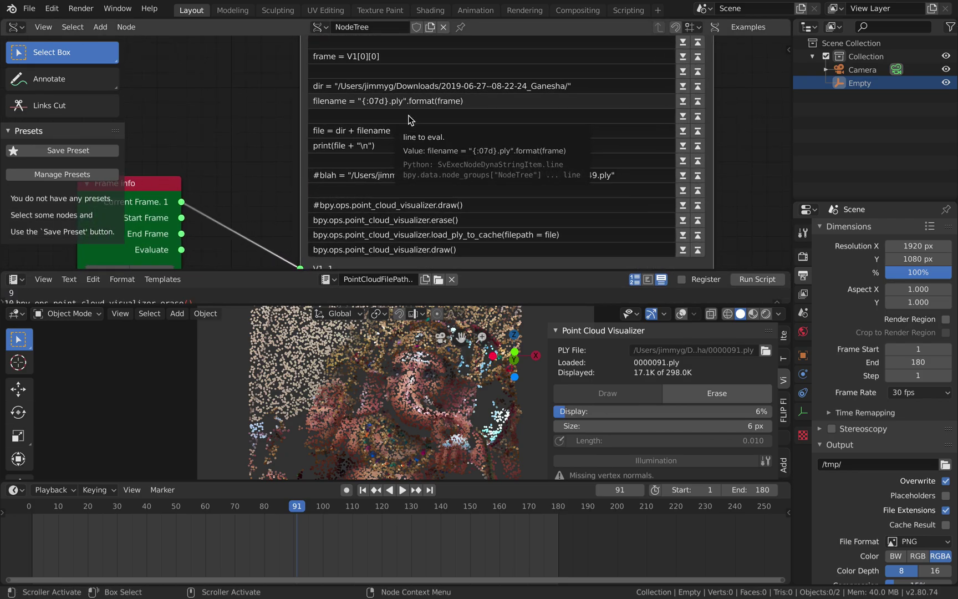
pyautogui.moveTo(302, 160); pyautogui.dragTo(299, 142, button='middle')
pyautogui.click(322, 155)
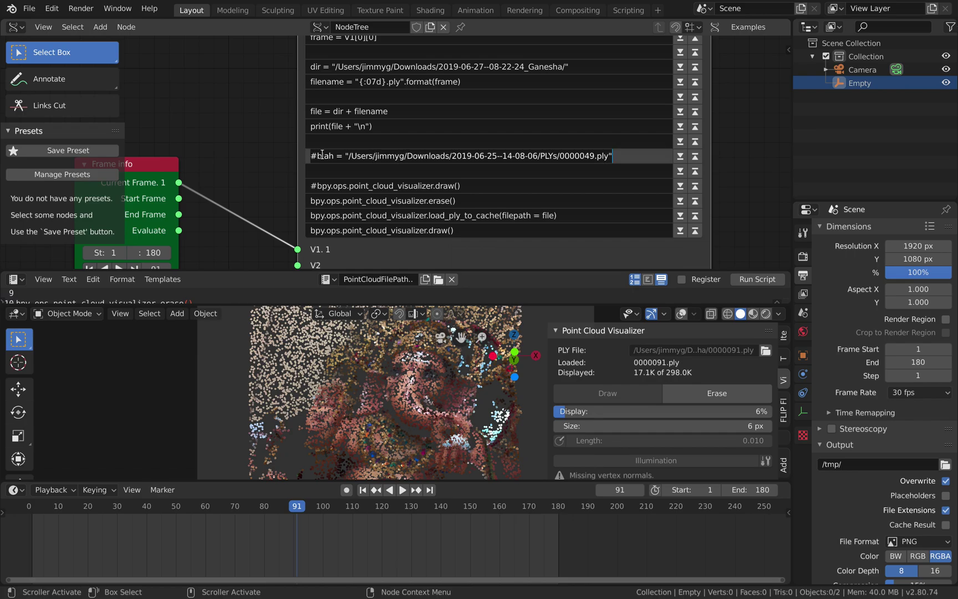
pyautogui.hotkey('ctrl', 'a')
pyautogui.press('BackSpace')
pyautogui.press('Return')
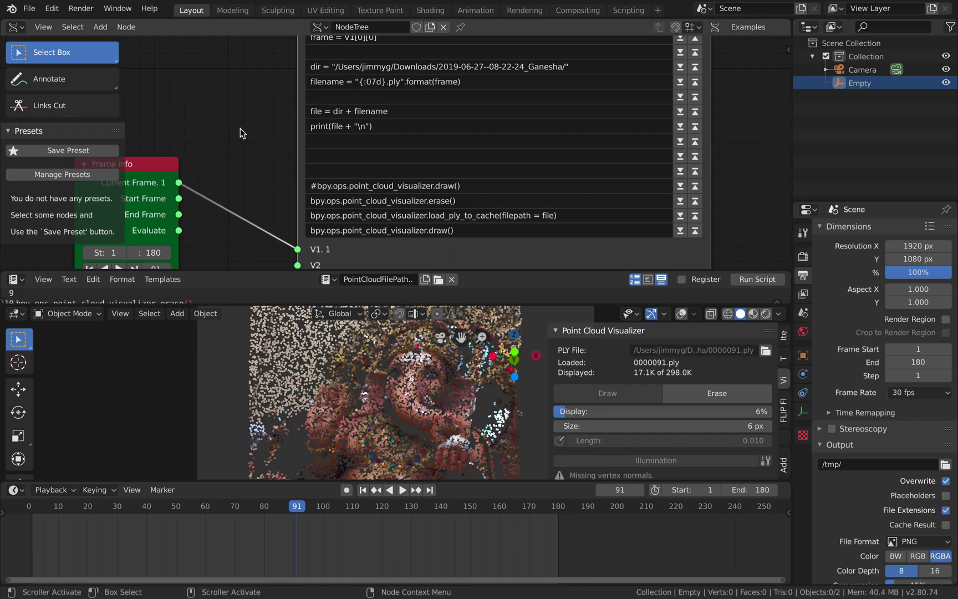
# - Move the Frame info node slightly closer to the Exec Node Mod node's inputs
pyautogui.scroll(2, 430, 184)
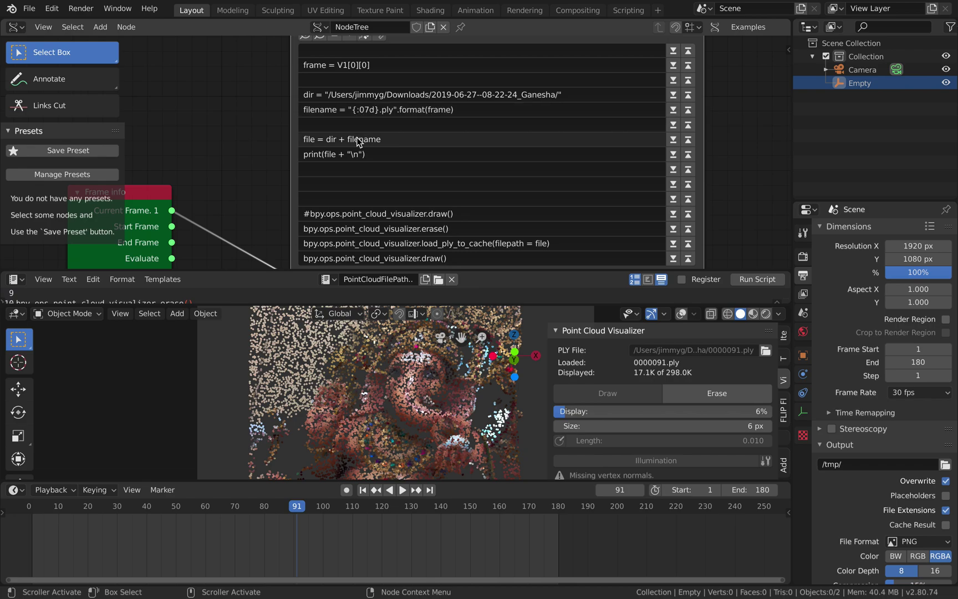
pyautogui.scroll(2, 356, 134)
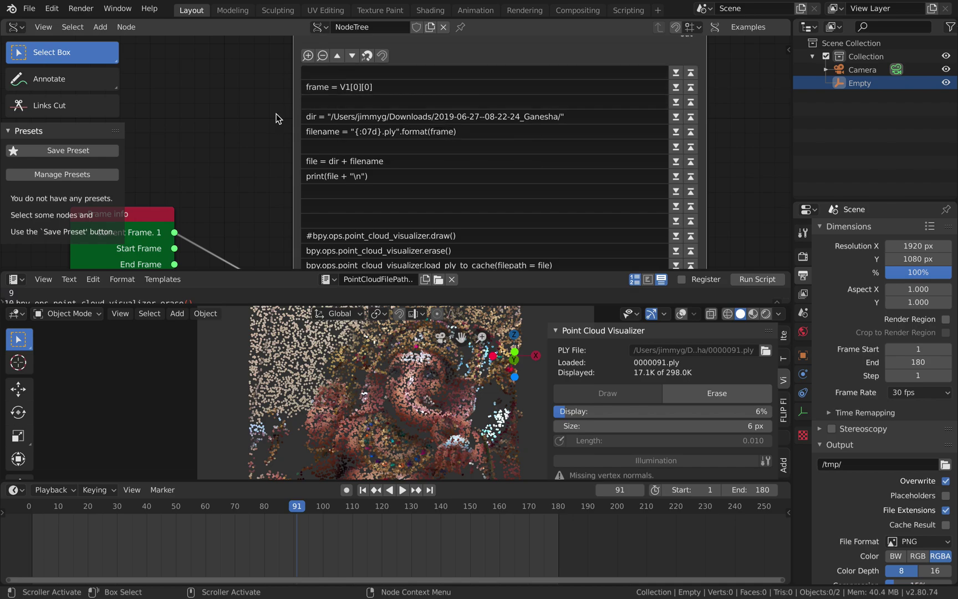
pyautogui.scroll(-5, 277, 113)
pyautogui.hscroll(-3, 277, 114)
pyautogui.moveTo(216, 114); pyautogui.dragTo(248, 98)
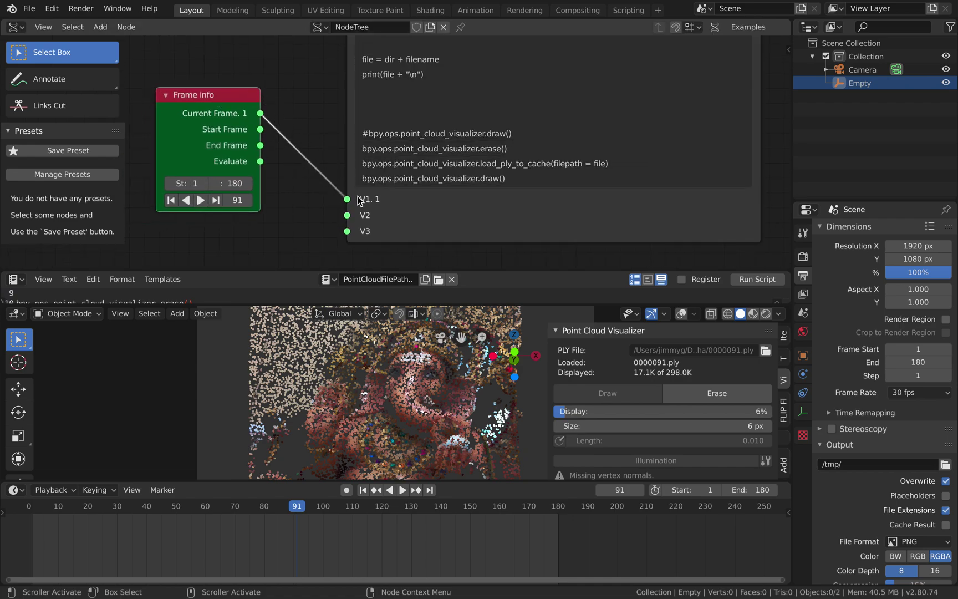
# - Examine the Current Frame link into V1 and the frame, path and point cloud lines in the Exec Node Mod node
pyautogui.scroll(1, 327, 172)
pyautogui.hscroll(-1, 327, 172)
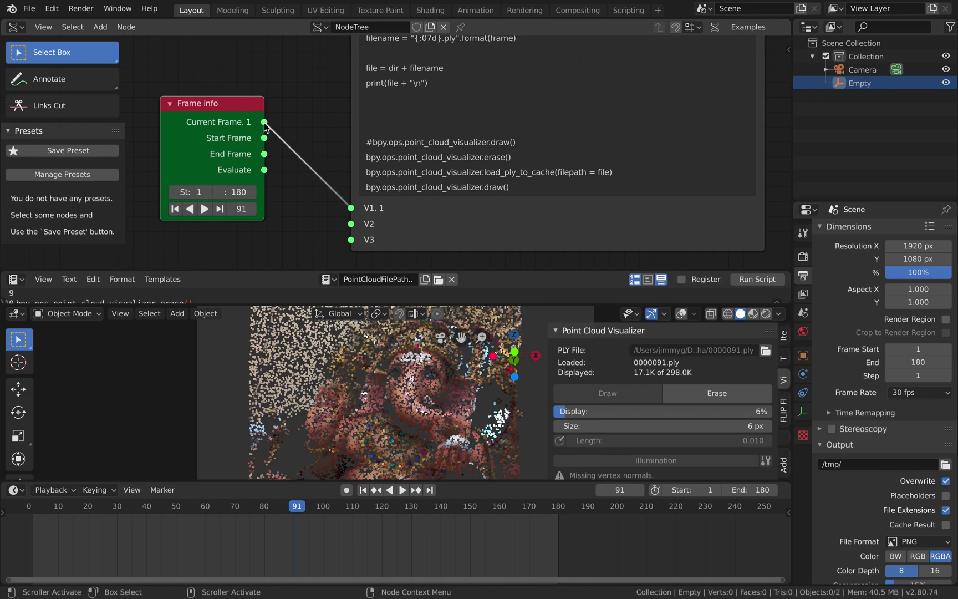
pyautogui.scroll(5, 269, 130)
pyautogui.hscroll(1, 271, 131)
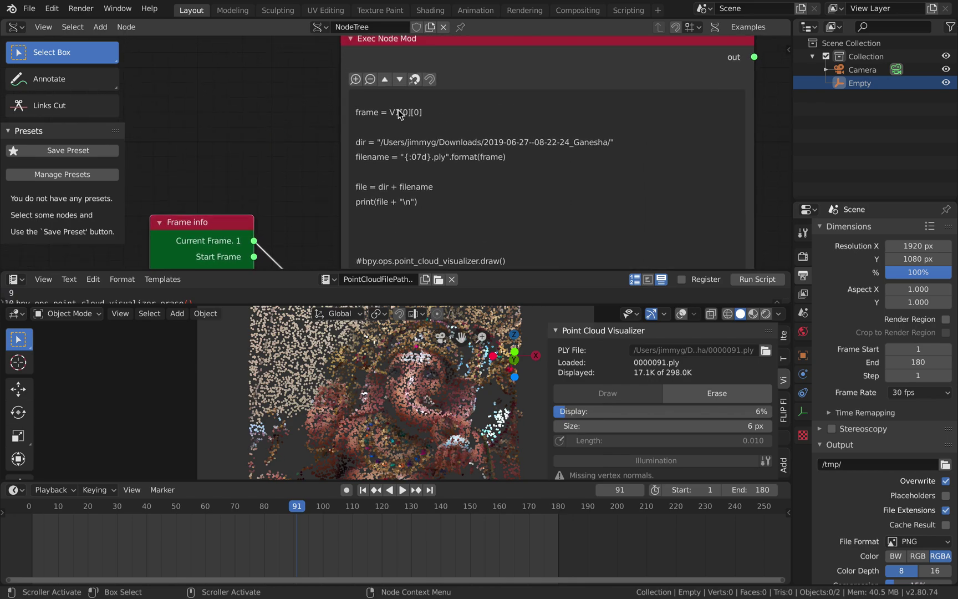
pyautogui.scroll(2, 408, 117)
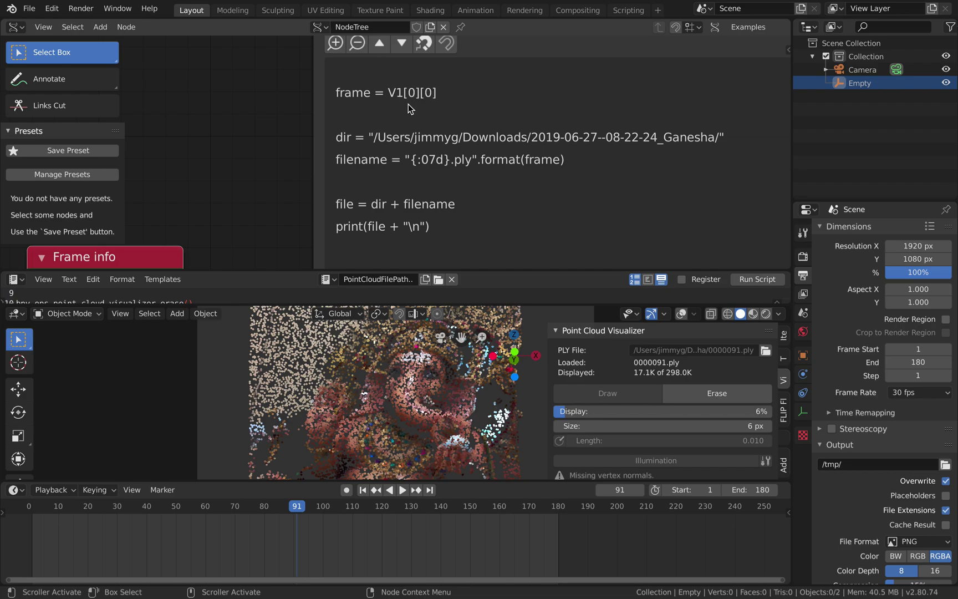
pyautogui.scroll(-3, 371, 107)
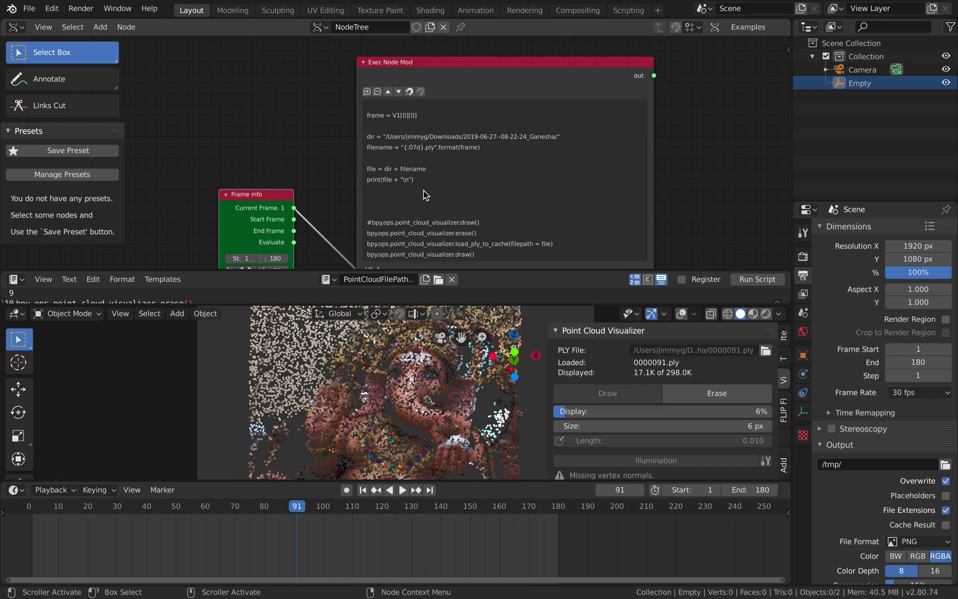
pyautogui.scroll(-3, 424, 191)
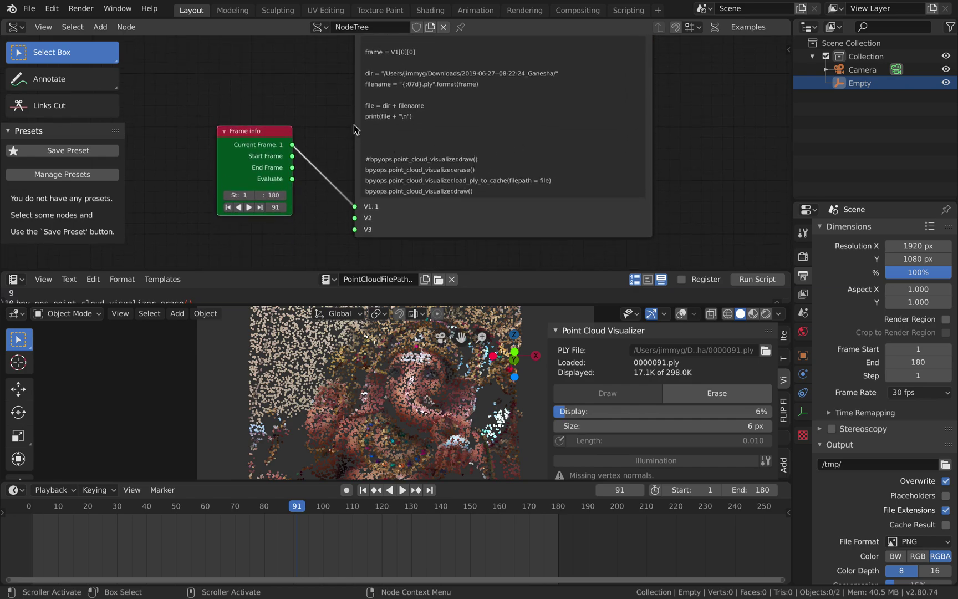
pyautogui.scroll(2, 315, 81)
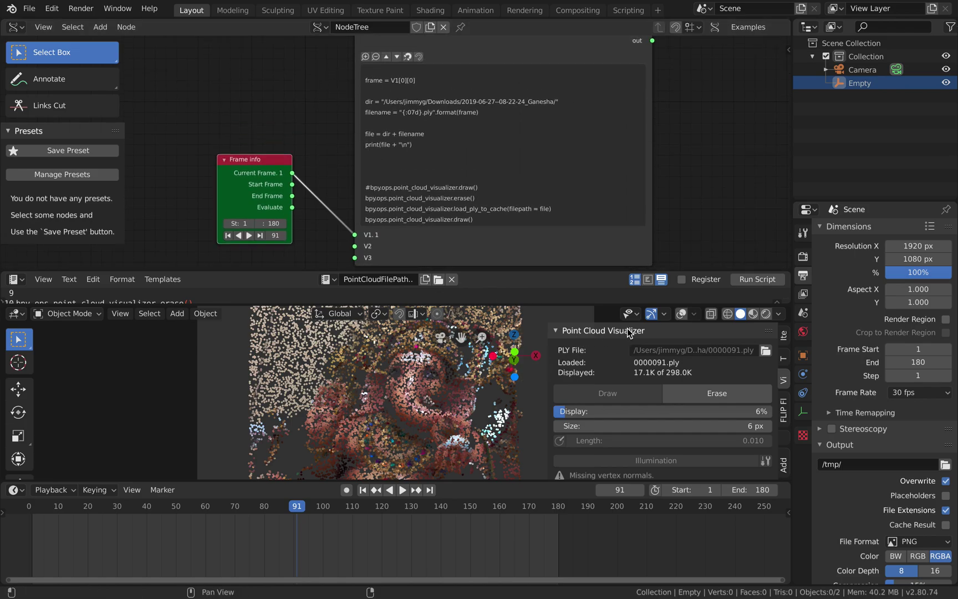
# - Switch to Safari, return to the bpy repository's file list on GitHub and open view3d_point_cloud_visualizer.py
pyautogui.hotkey('ctrl', 'Left')
pyautogui.hotkey('ctrl', 'Right')
pyautogui.hotkey('ctrl', 'Right')
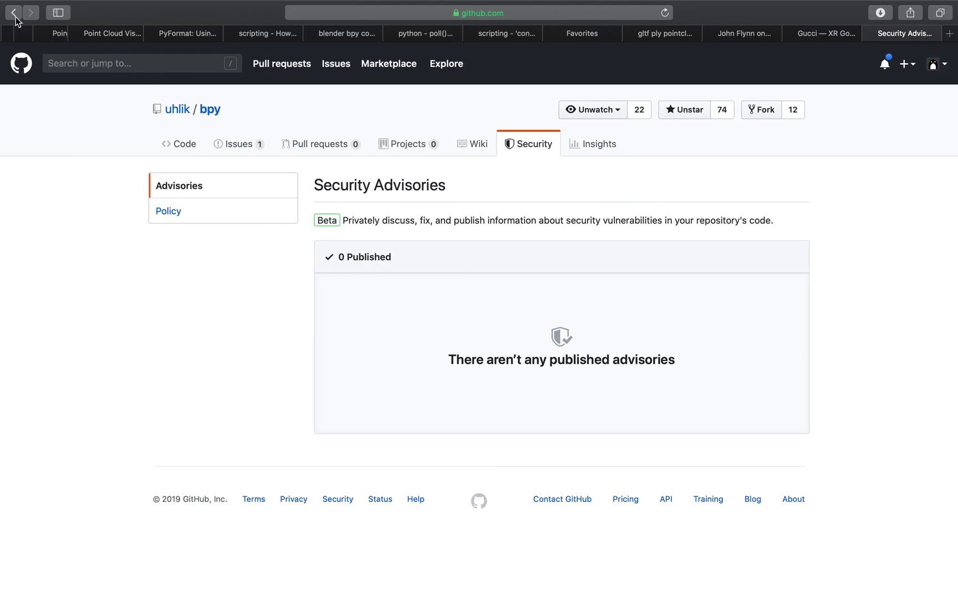
pyautogui.click(14, 13)
pyautogui.scroll(-3, 332, 364)
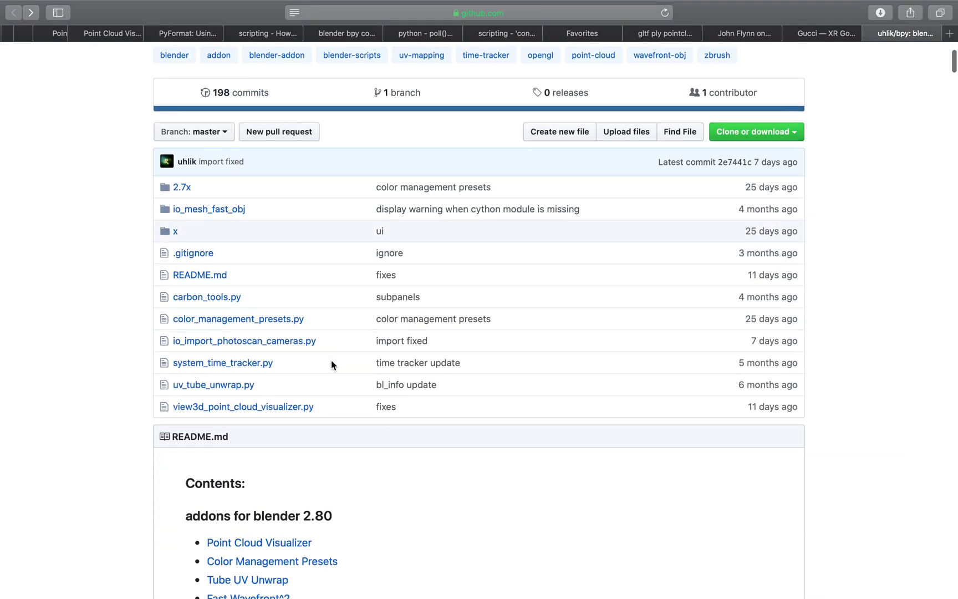
pyautogui.hotkey('ctrl', 'Left')
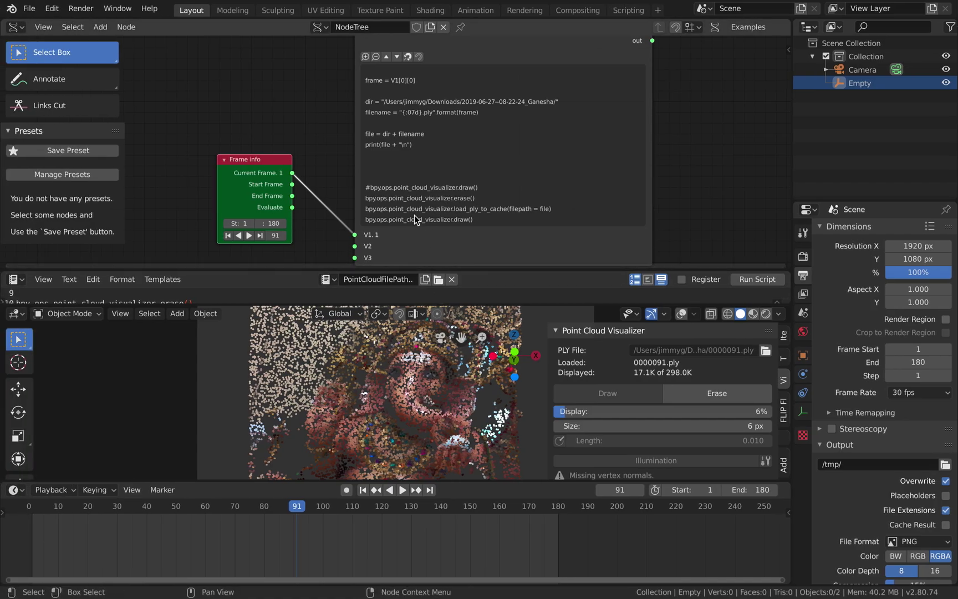
pyautogui.hotkey('ctrl', 'Right')
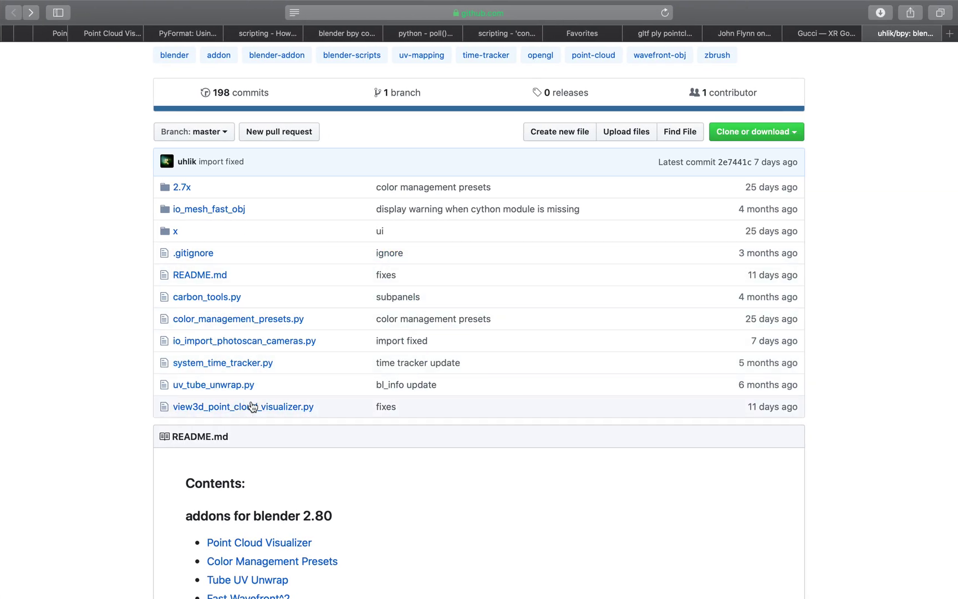
pyautogui.click(253, 409)
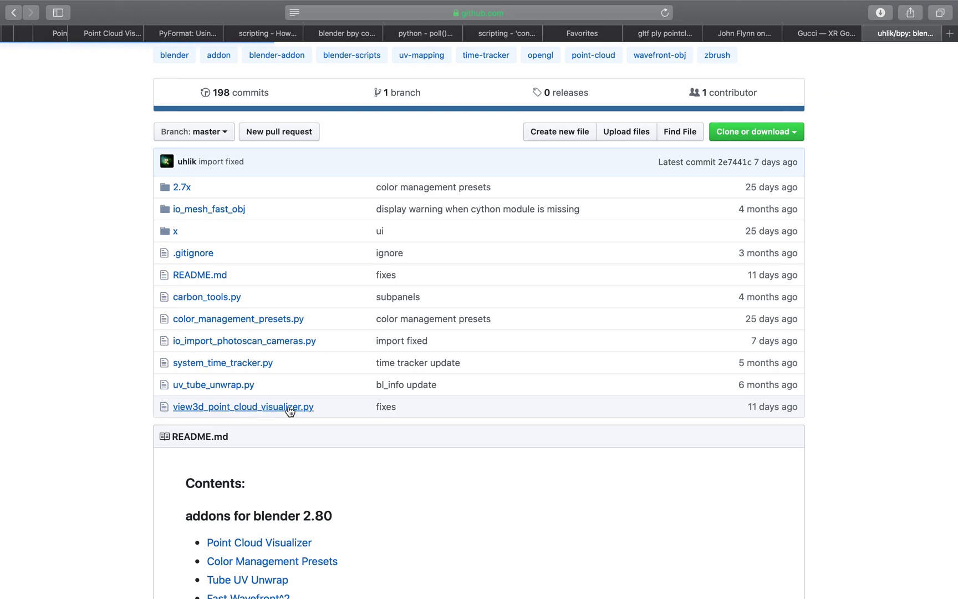
# - Examine the Point Cloud Visualizer source code, including the PCV_properties class and the file selector's load_ply_to_cache operator call
pyautogui.scroll(-7, 325, 377)
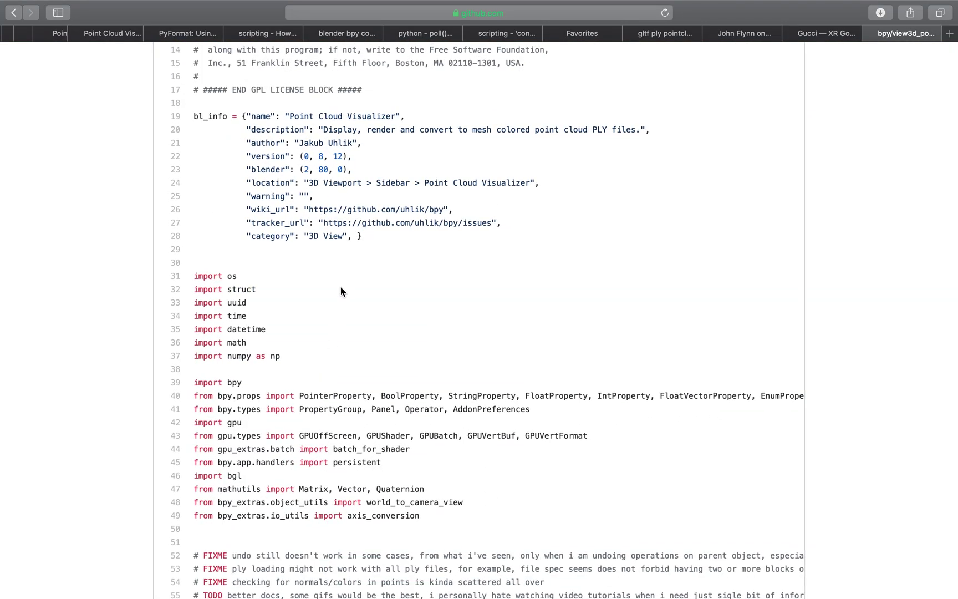
pyautogui.scroll(-10, 341, 287)
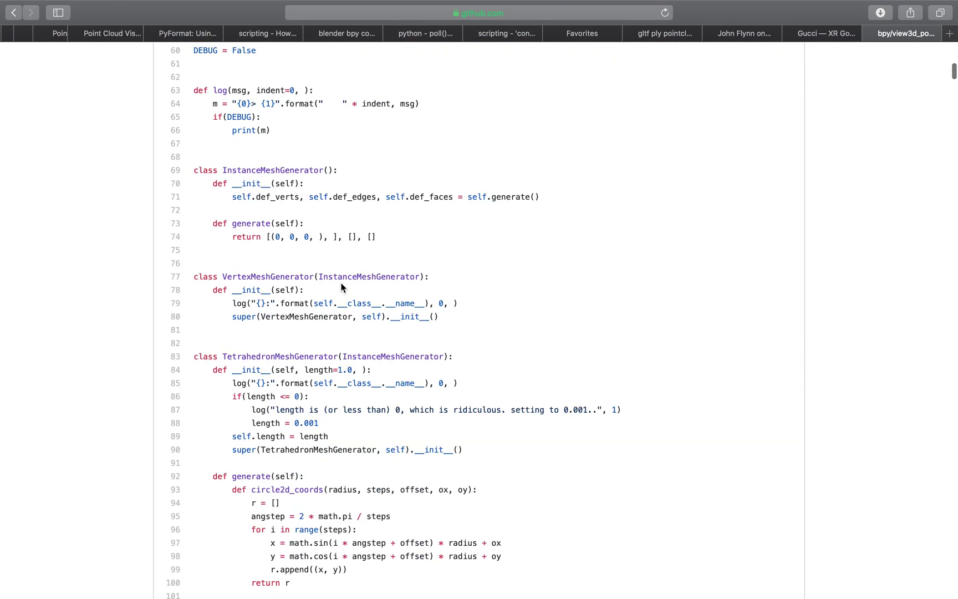
pyautogui.scroll(-20, 341, 287)
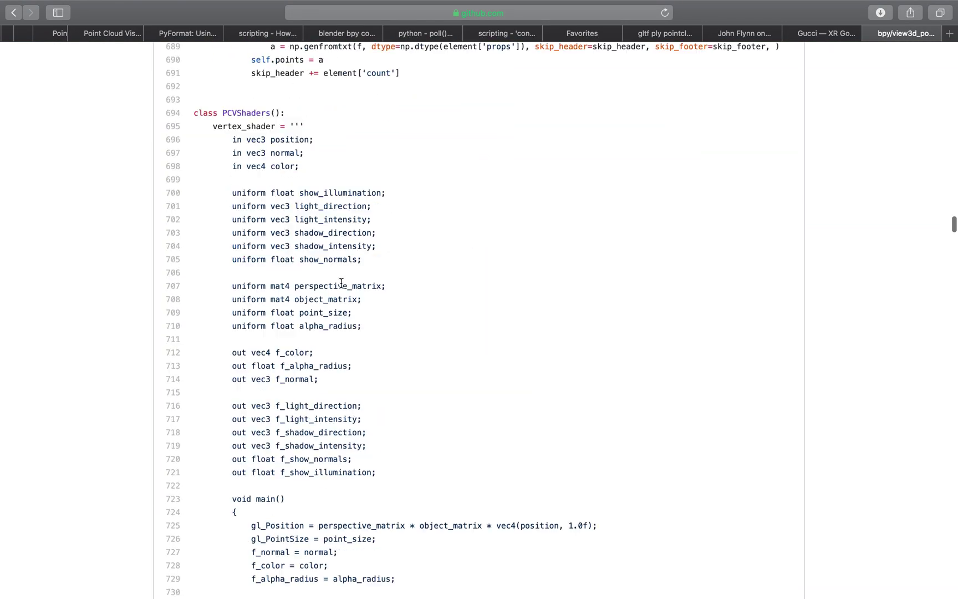
pyautogui.scroll(-20, 341, 283)
pyautogui.scroll(3, 342, 287)
pyautogui.scroll(15, 341, 287)
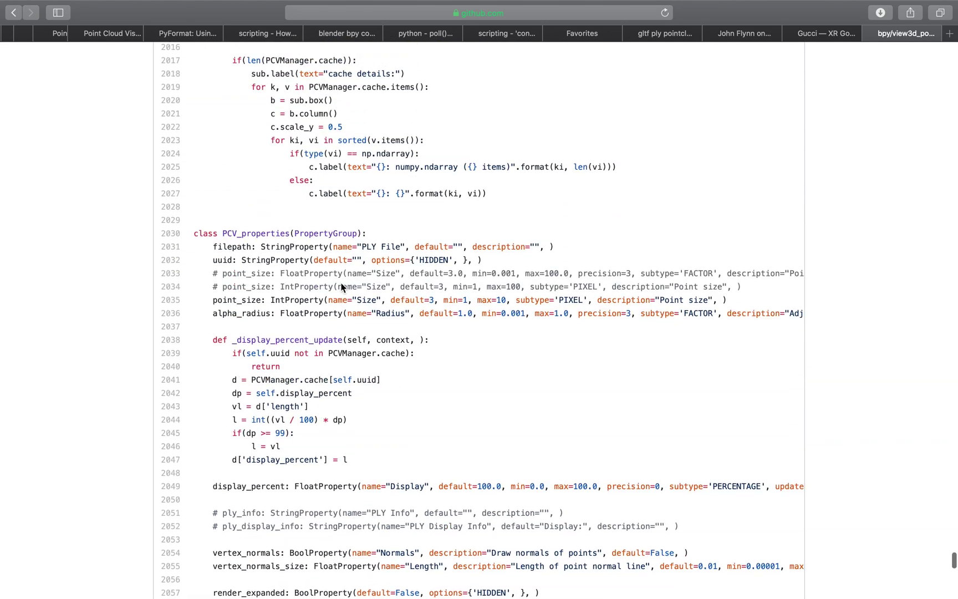
pyautogui.scroll(20, 331, 247)
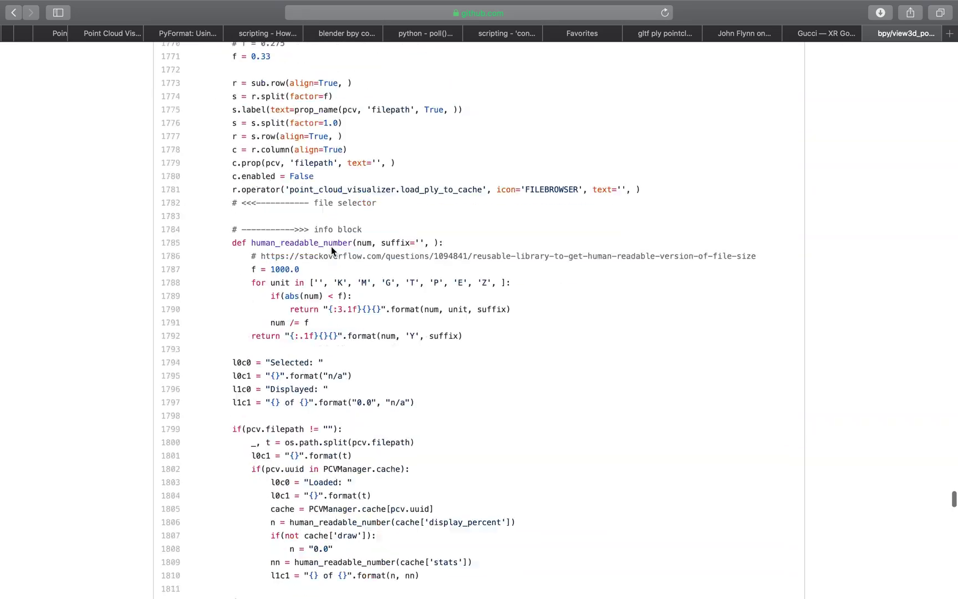
pyautogui.scroll(20, 331, 247)
# - Leave the source file for the previous page and switch back to the Sverchok node tree in Blender
pyautogui.click(13, 13)
pyautogui.hotkey('ctrl', 'Left')
pyautogui.moveTo(392, 369); pyautogui.dragTo(364, 345, button='middle')
pyautogui.moveTo(399, 378); pyautogui.dragTo(380, 364, button='middle')
# - Look through the export file formats, including Alembic (.abc), and clear the node selection
pyautogui.click(29, 8)
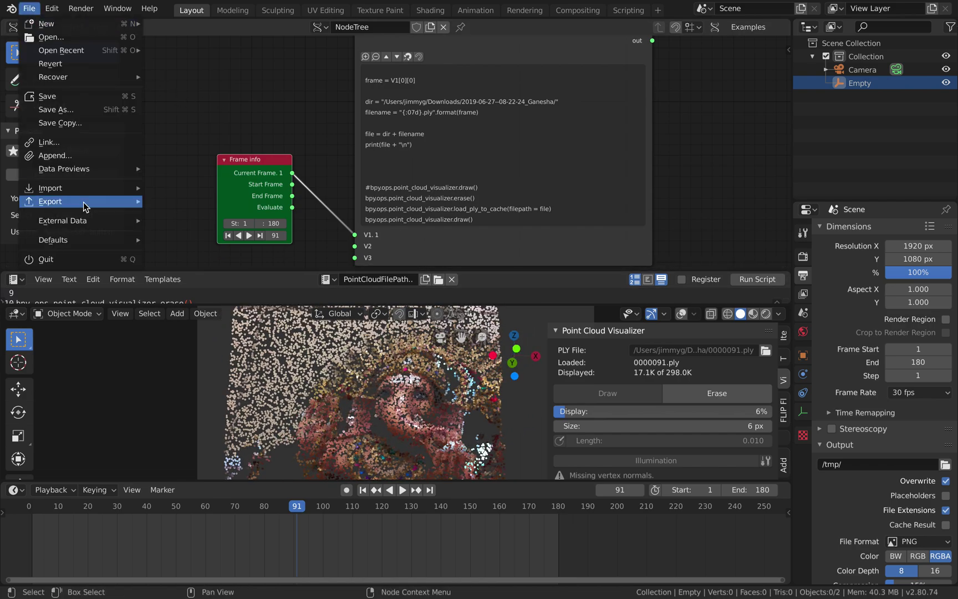
pyautogui.moveTo(111, 207)
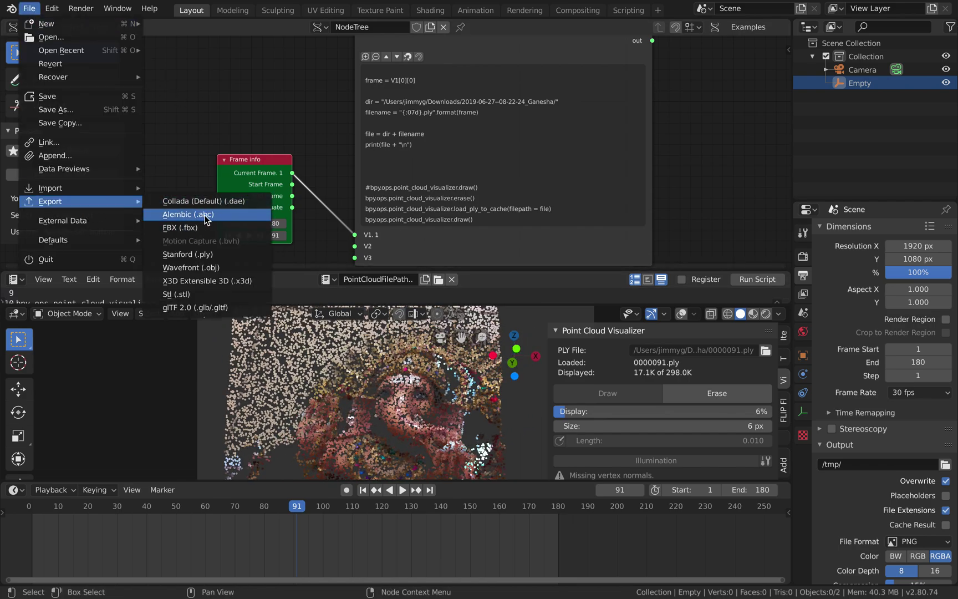
pyautogui.hscroll(3, 251, 125)
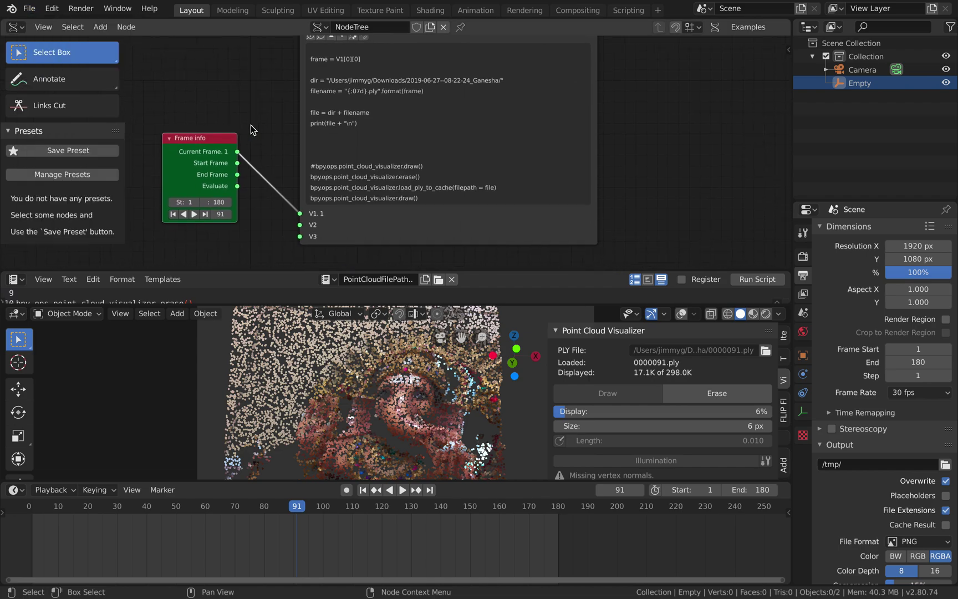
pyautogui.hscroll(-1, 248, 124)
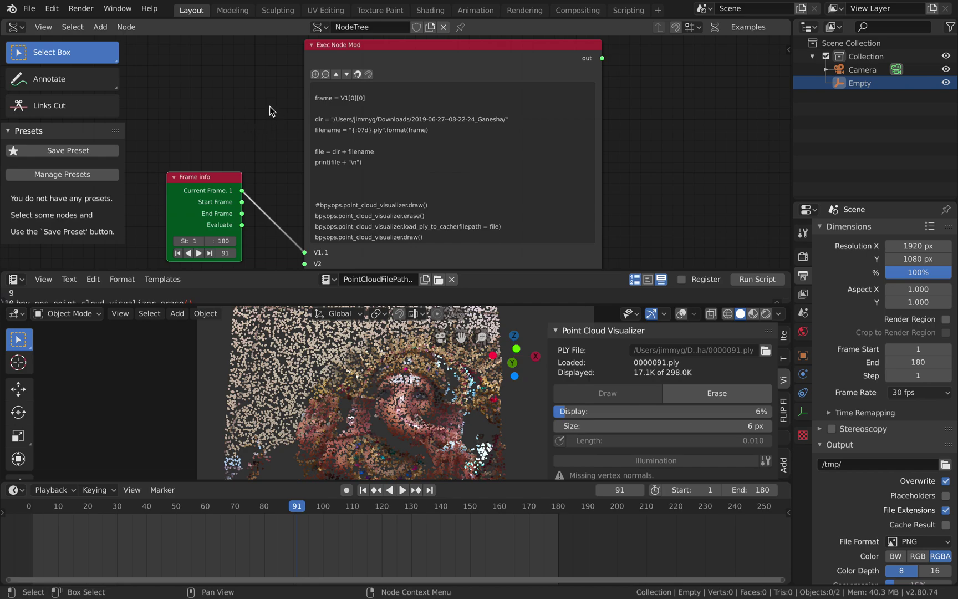
pyautogui.click(29, 9)
pyautogui.click(246, 143)
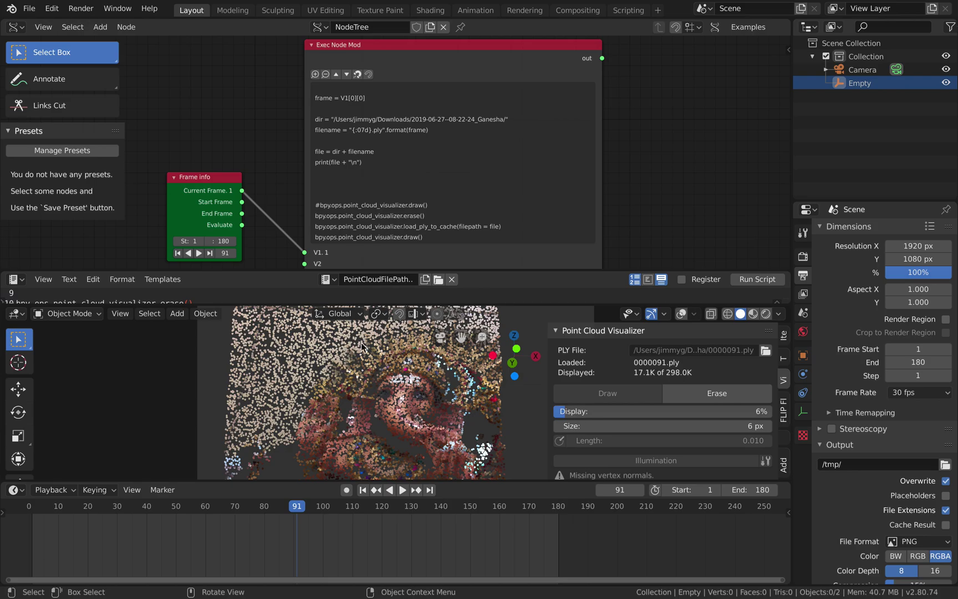
# - Examine the frame 91 point cloud from several angles in the 3D viewport
pyautogui.hscroll(5, 317, 394)
pyautogui.hscroll(-4, 317, 394)
pyautogui.hscroll(3, 317, 394)
pyautogui.hscroll(2, 347, 394)
pyautogui.hscroll(-4, 347, 394)
pyautogui.hscroll(4, 346, 393)
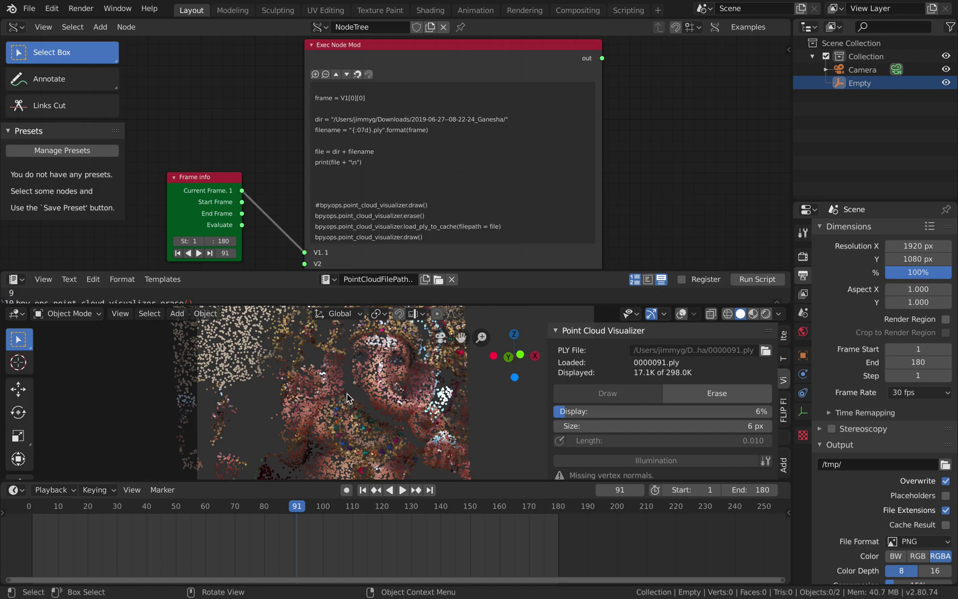